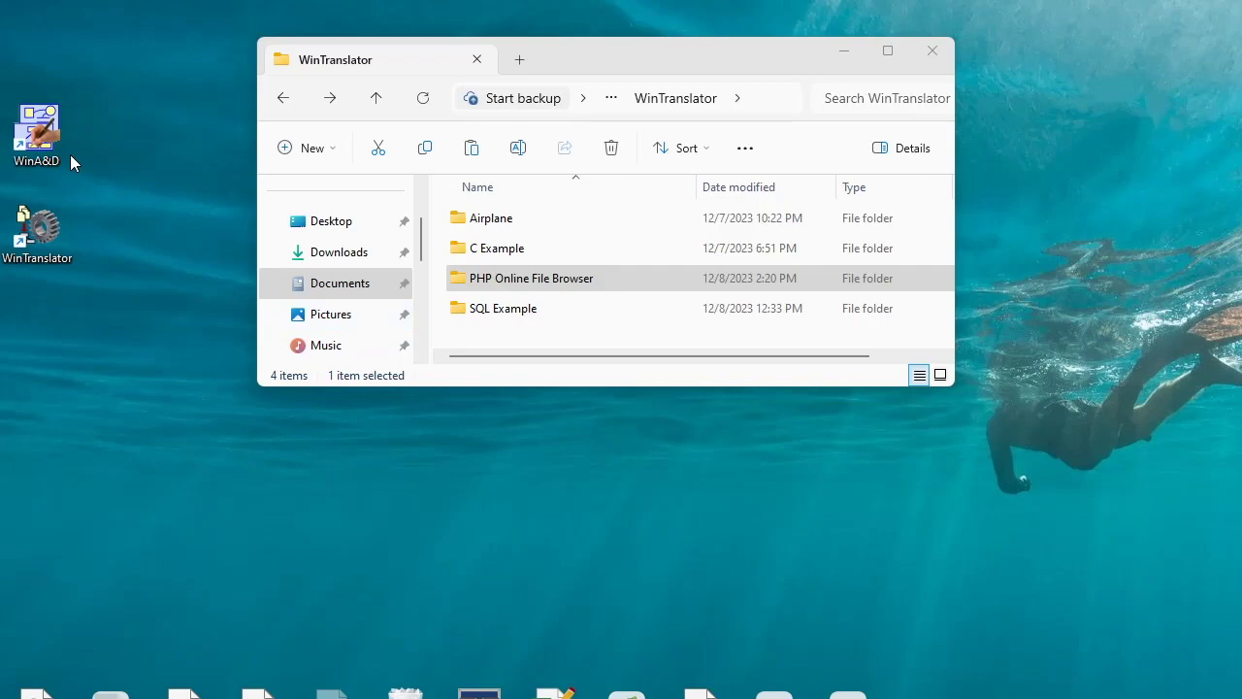
Browse the PHP Online File Browser folder and its class subfolder of PHP files.
left_click(509, 280)
double_click(497, 280)
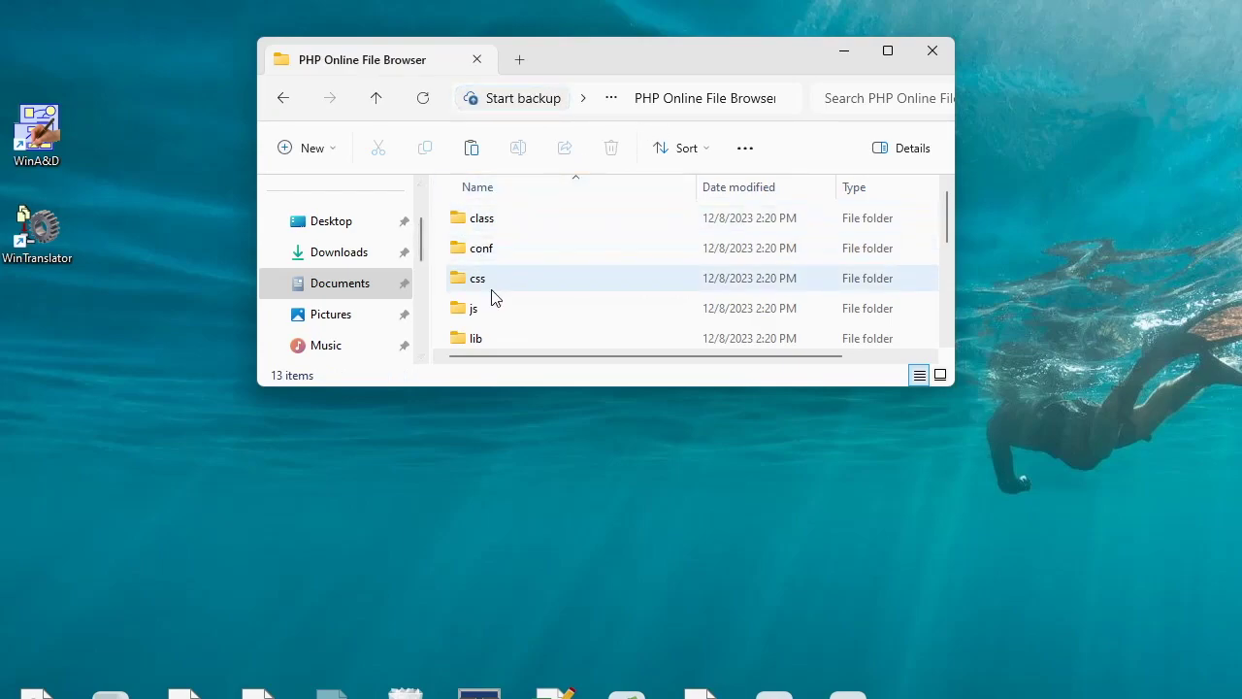
double_click(462, 224)
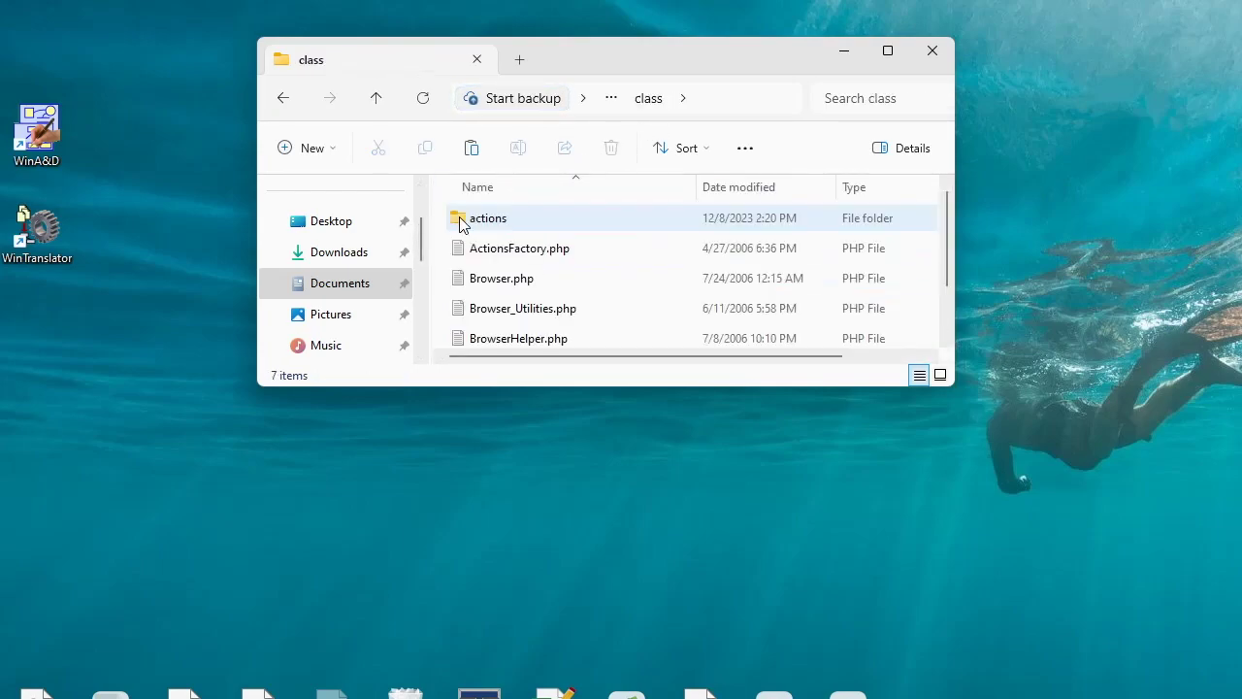
left_click(285, 100)
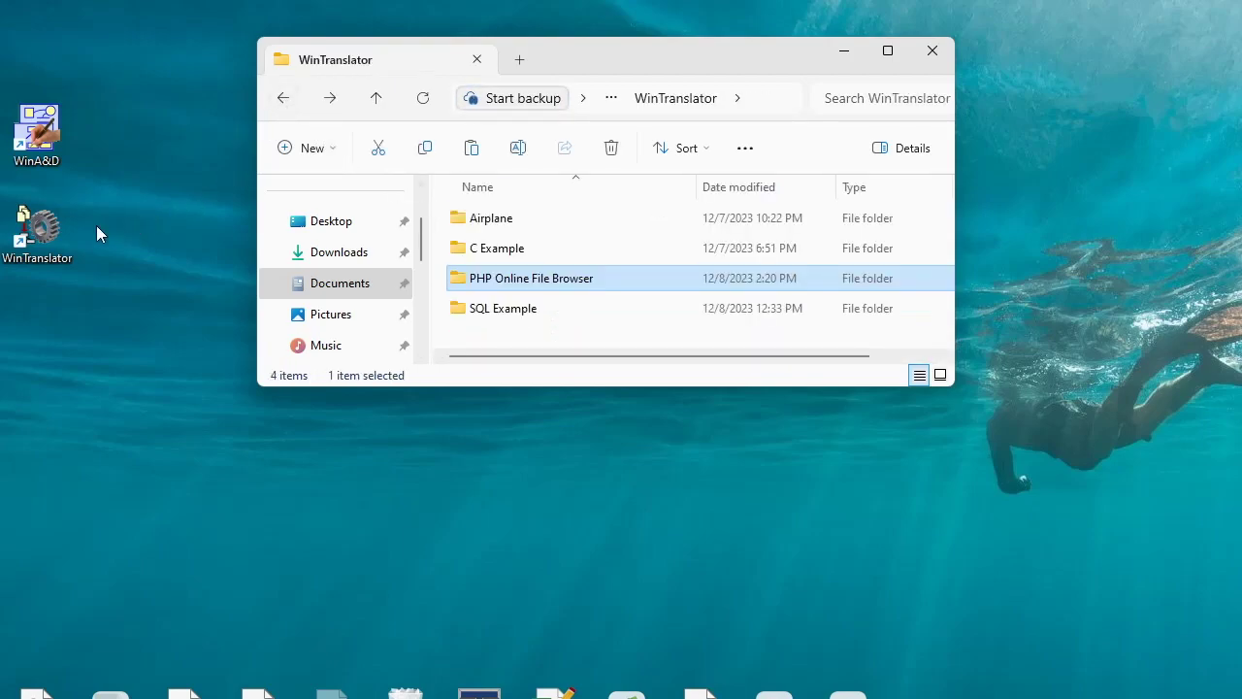
Launch WinTranslator and bring up the step-by-step reengineering guide.
left_click(46, 231)
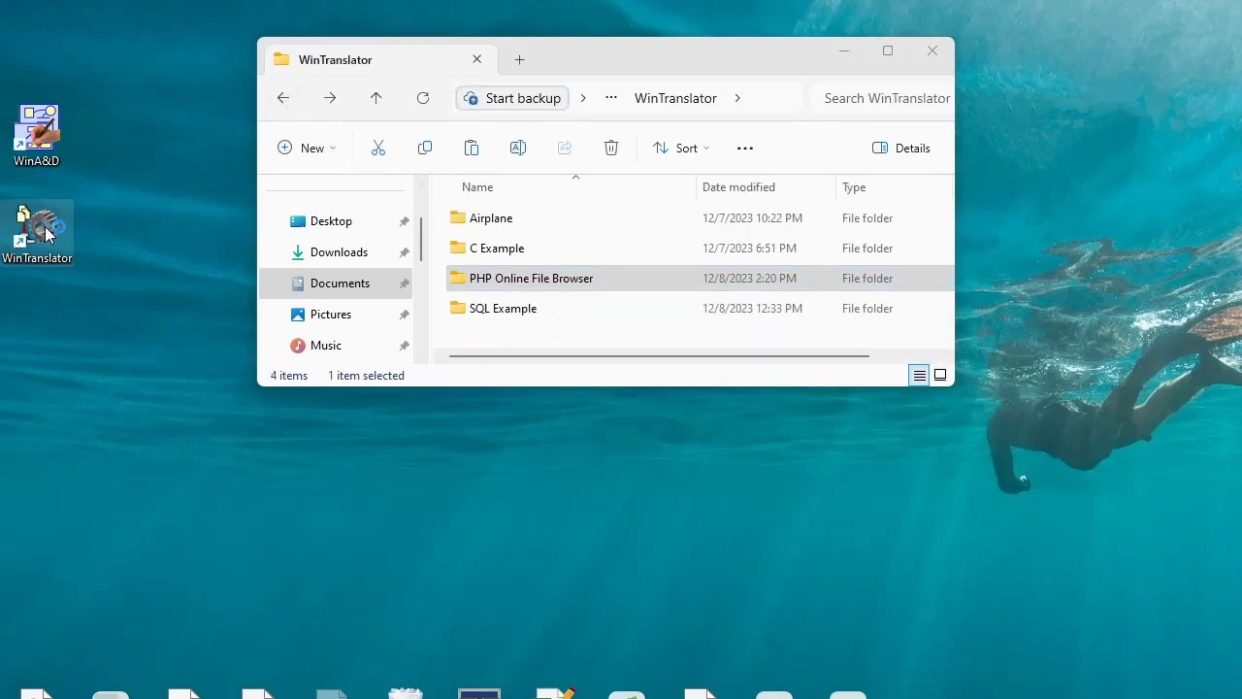
double_click(46, 231)
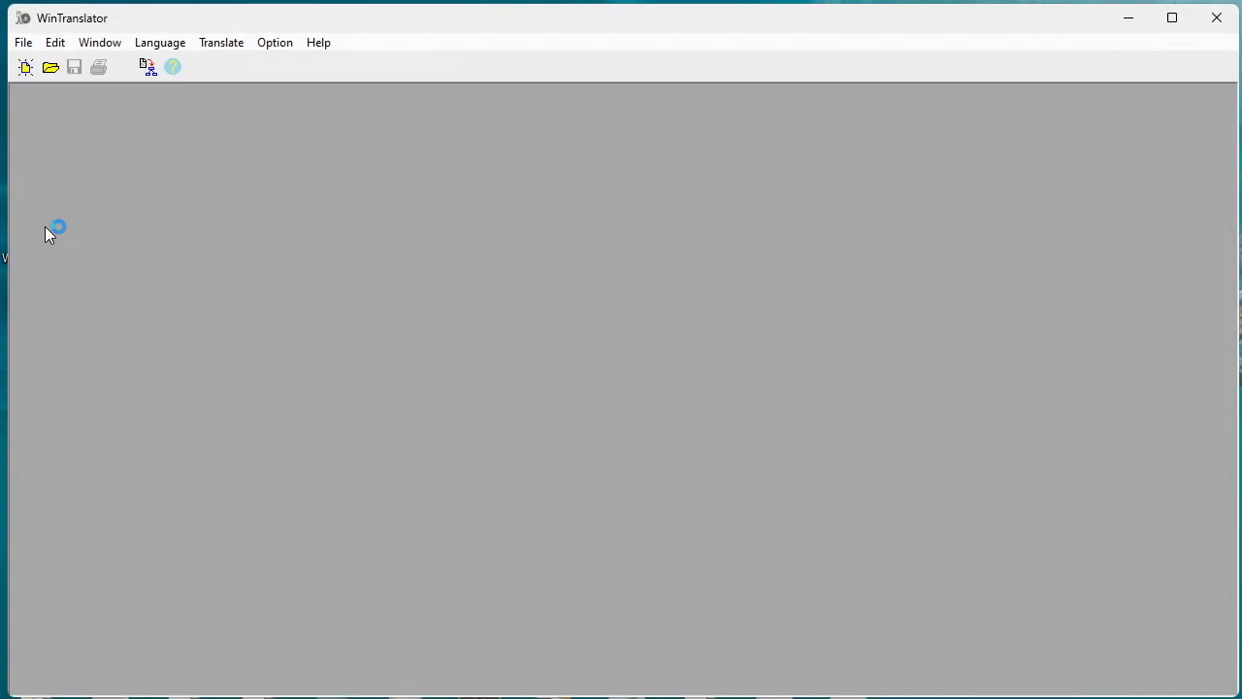
left_click(147, 68)
left_click_drag(830, 272, 414, 127)
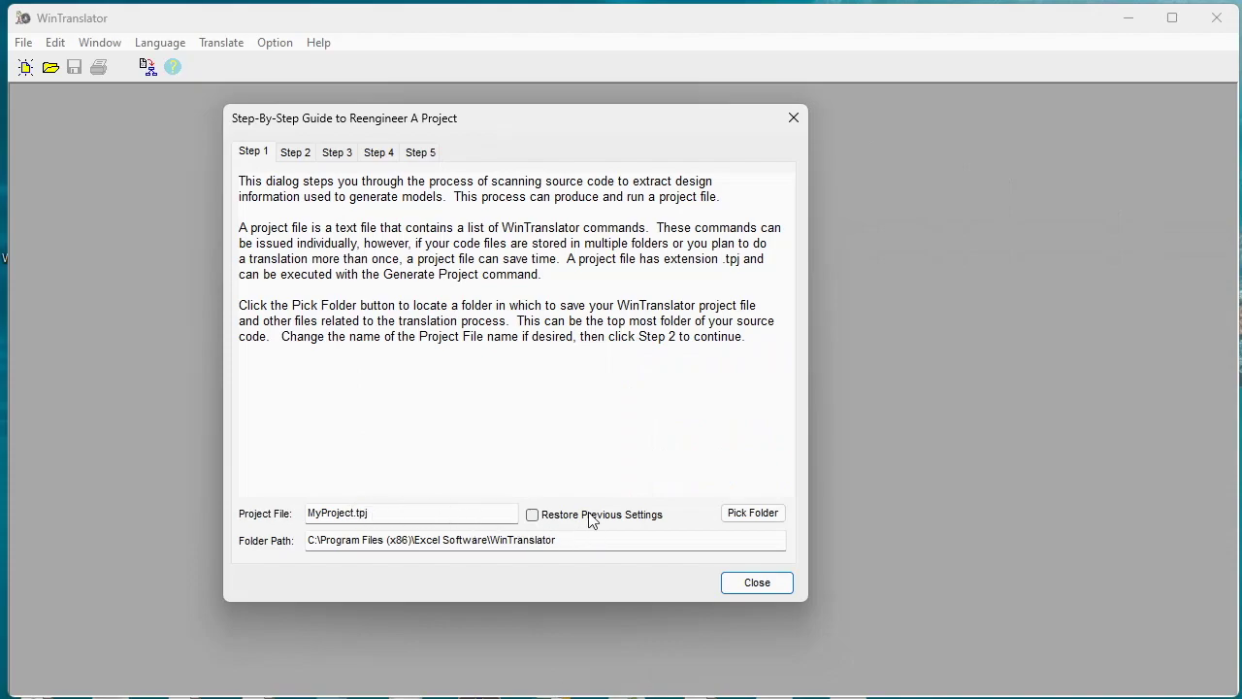
Save the project file in Documents\WinTranslator\PHP Online File Browser and advance to Step 2.
left_click(749, 515)
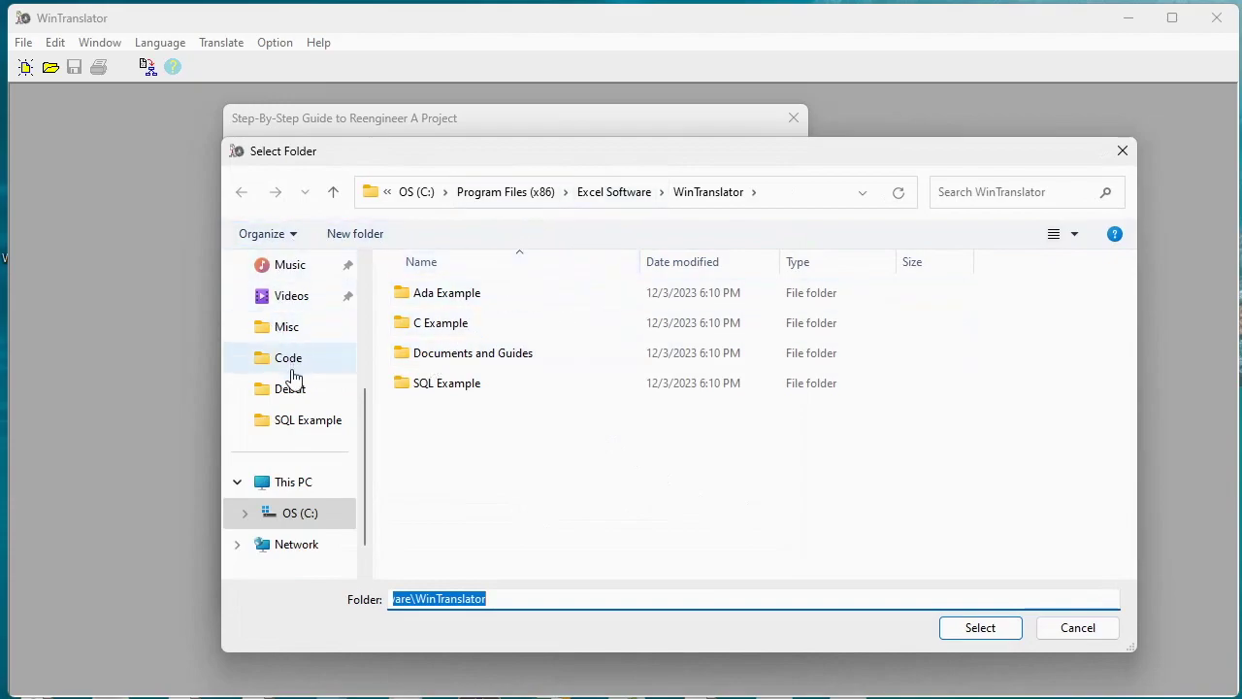
scroll(354, 364, "up", 5)
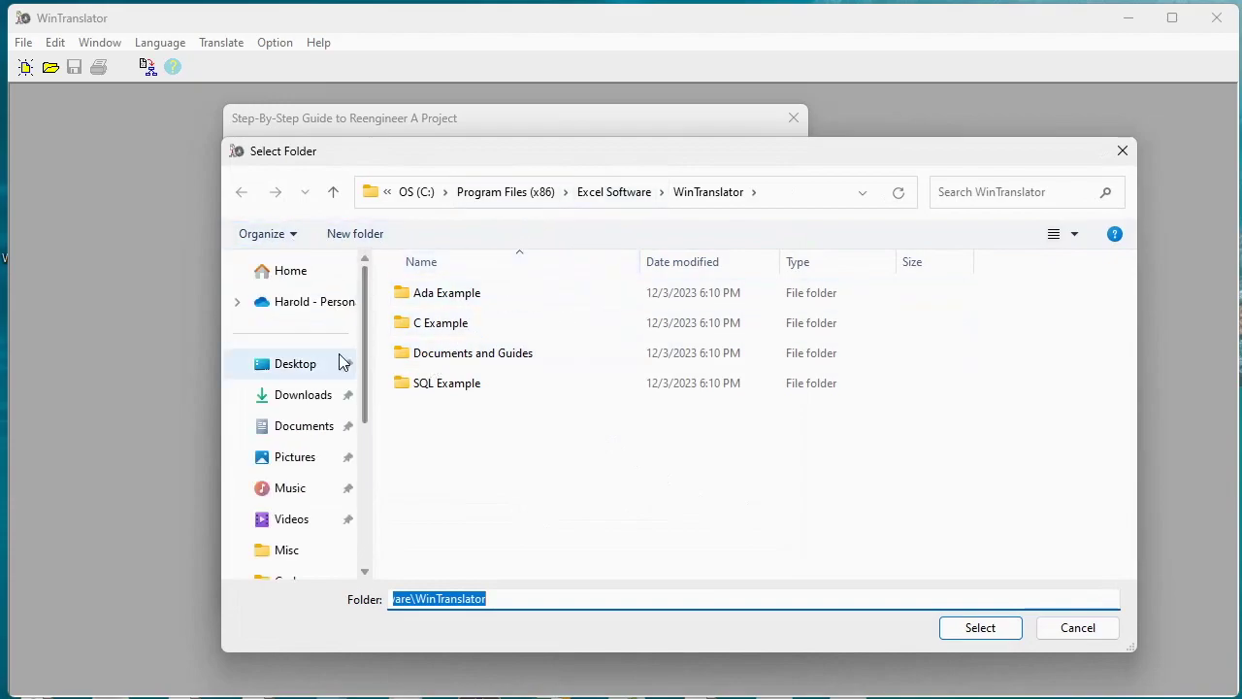
left_click(309, 427)
scroll(463, 501, "down", 3)
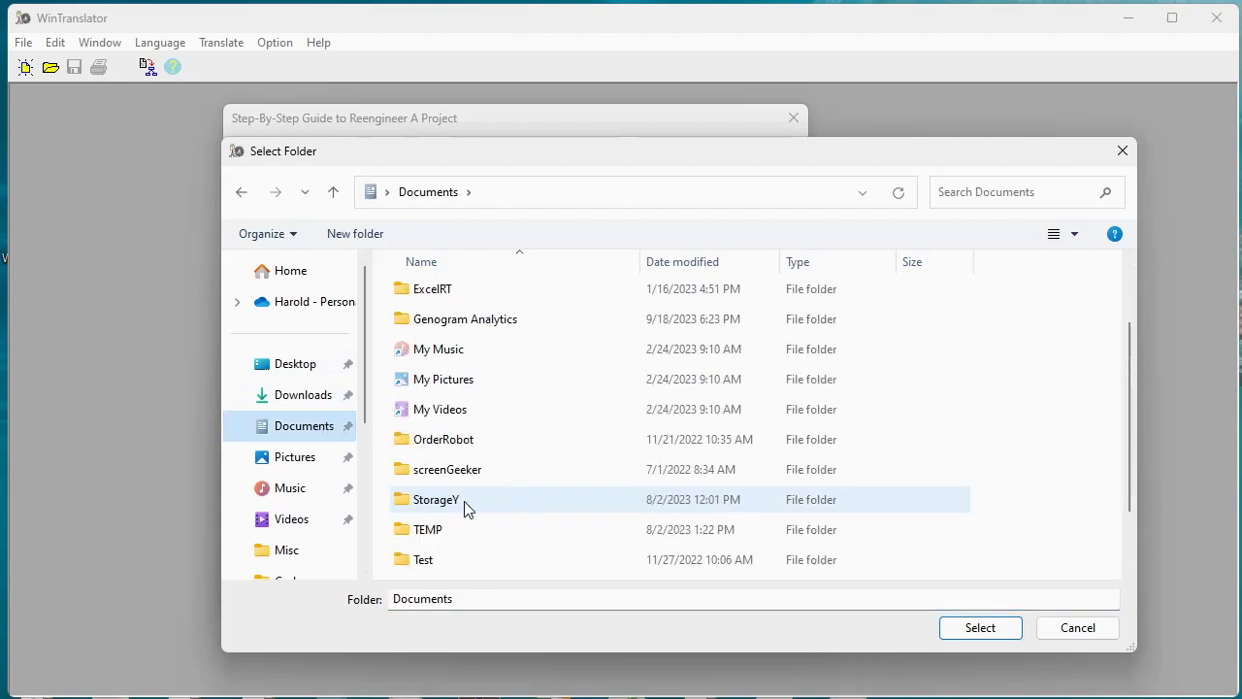
double_click(433, 567)
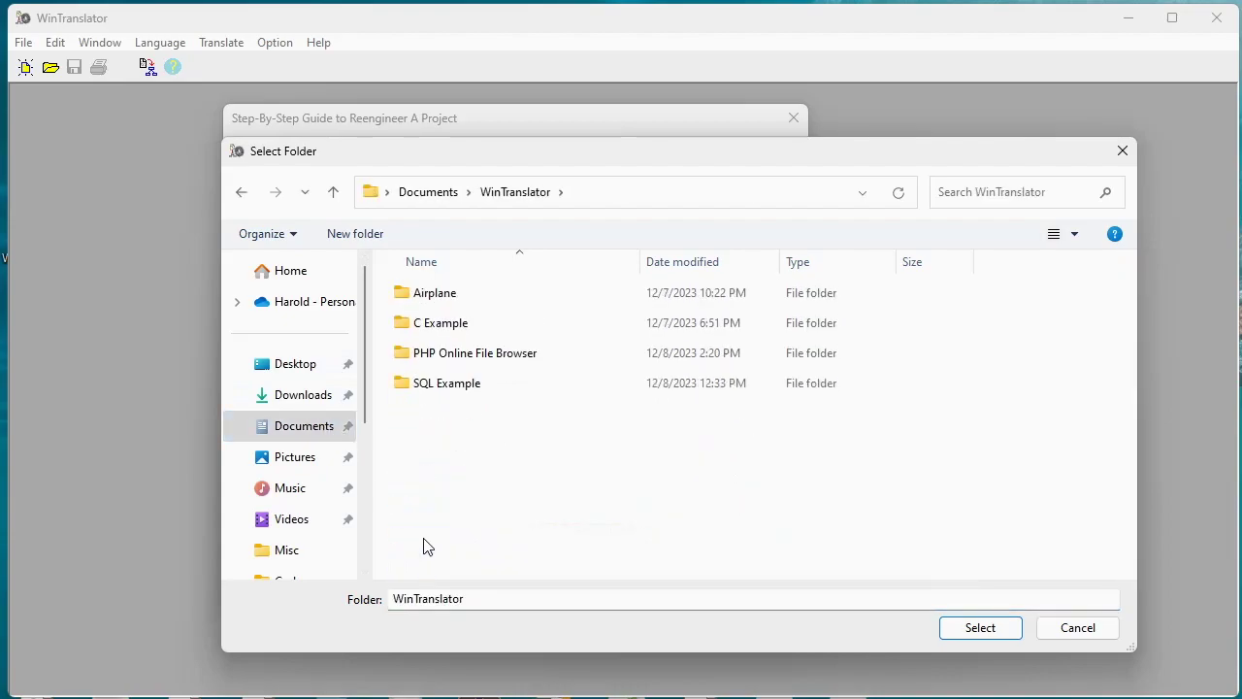
left_click(421, 361)
double_click(421, 361)
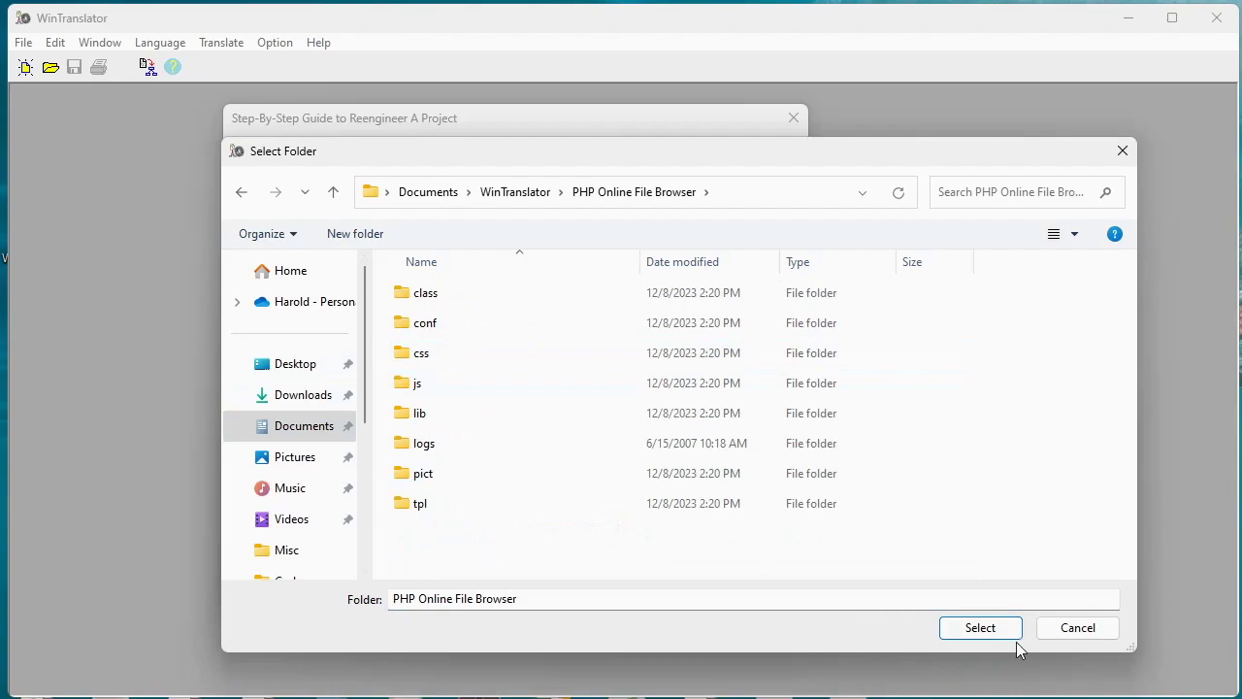
left_click(977, 627)
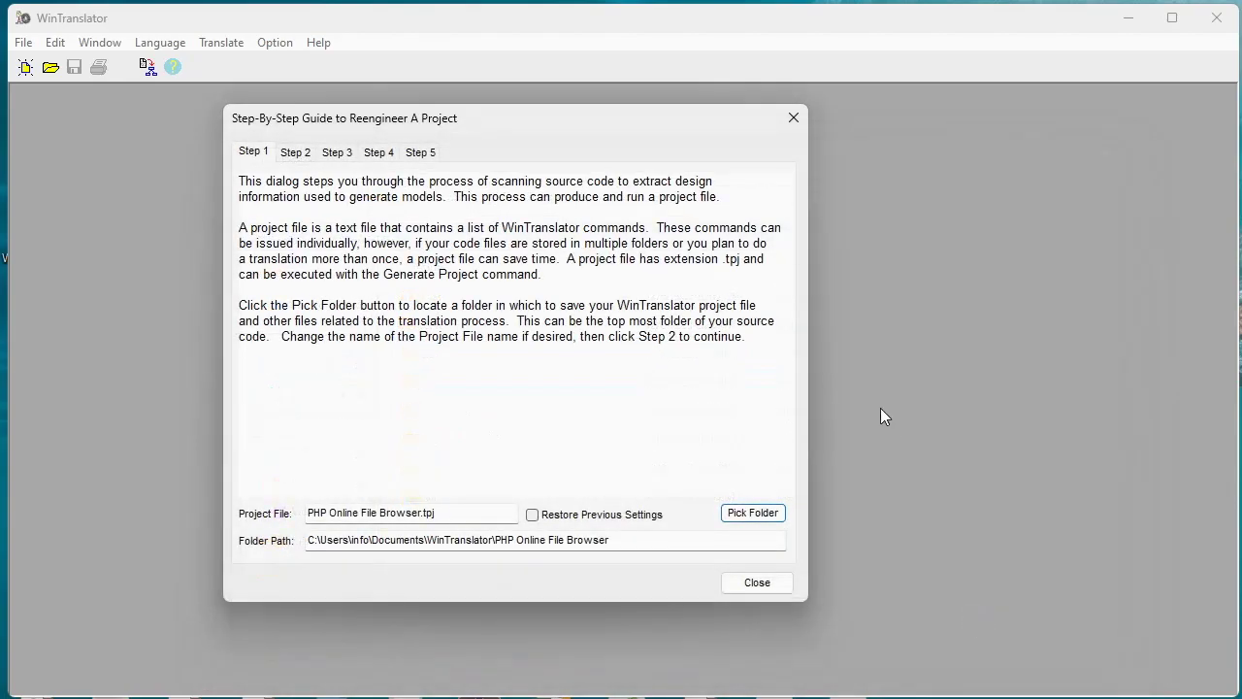
left_click(293, 153)
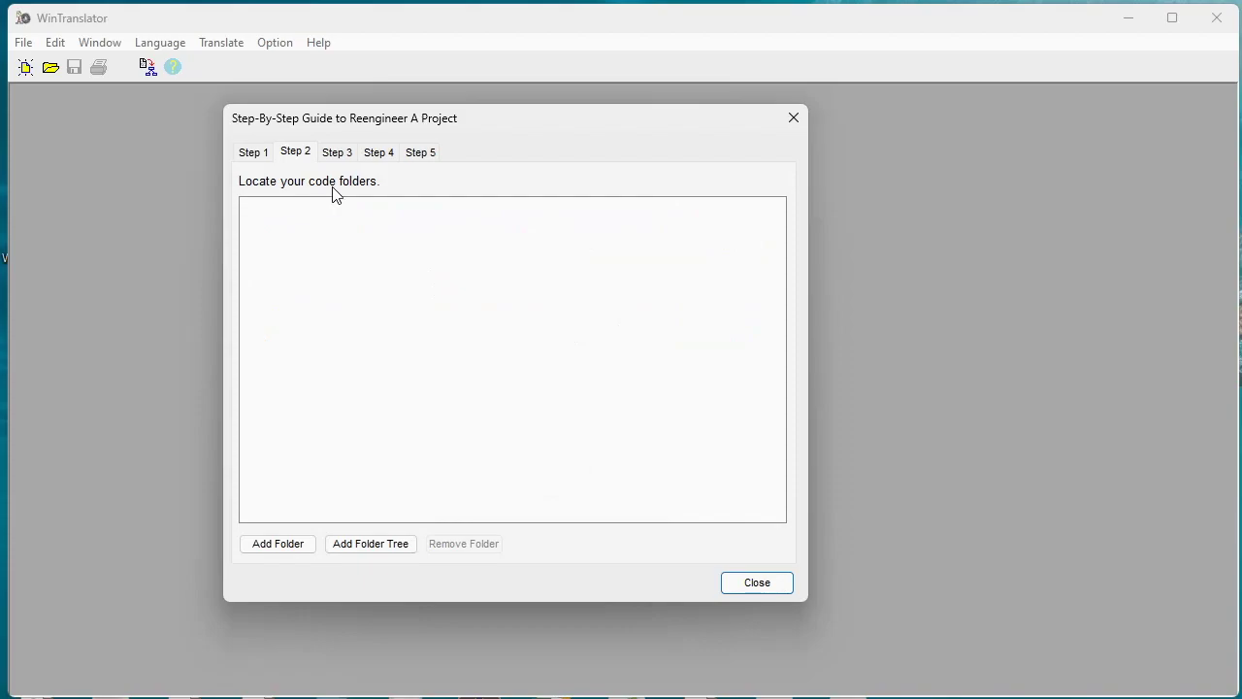
Add the PHP Online File Browser folder tree, including class, conf, css, js and lib, as code folders.
left_click(379, 553)
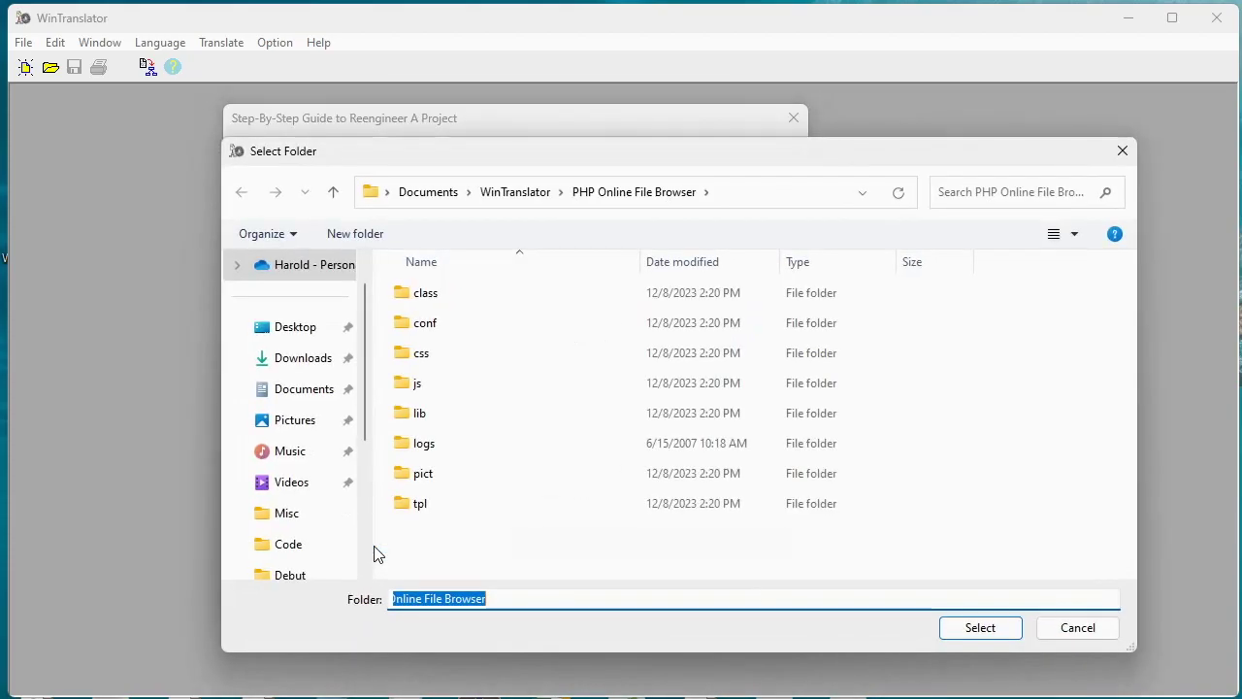
left_click(588, 200)
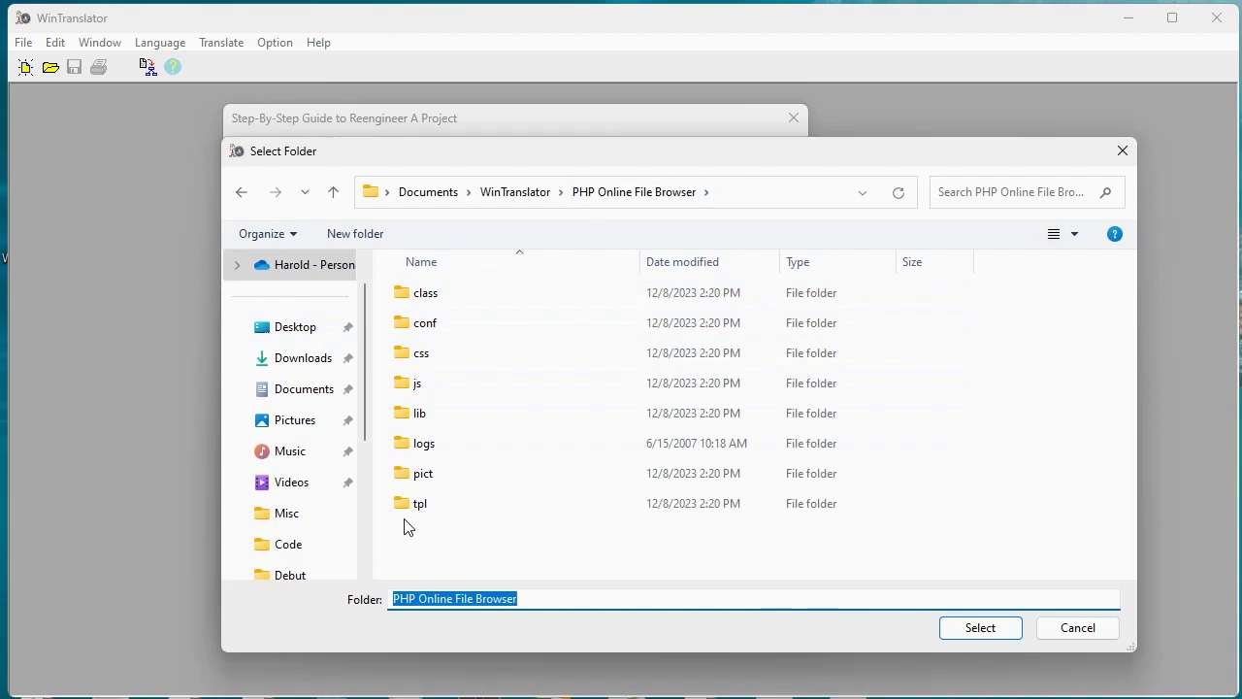
left_click(978, 626)
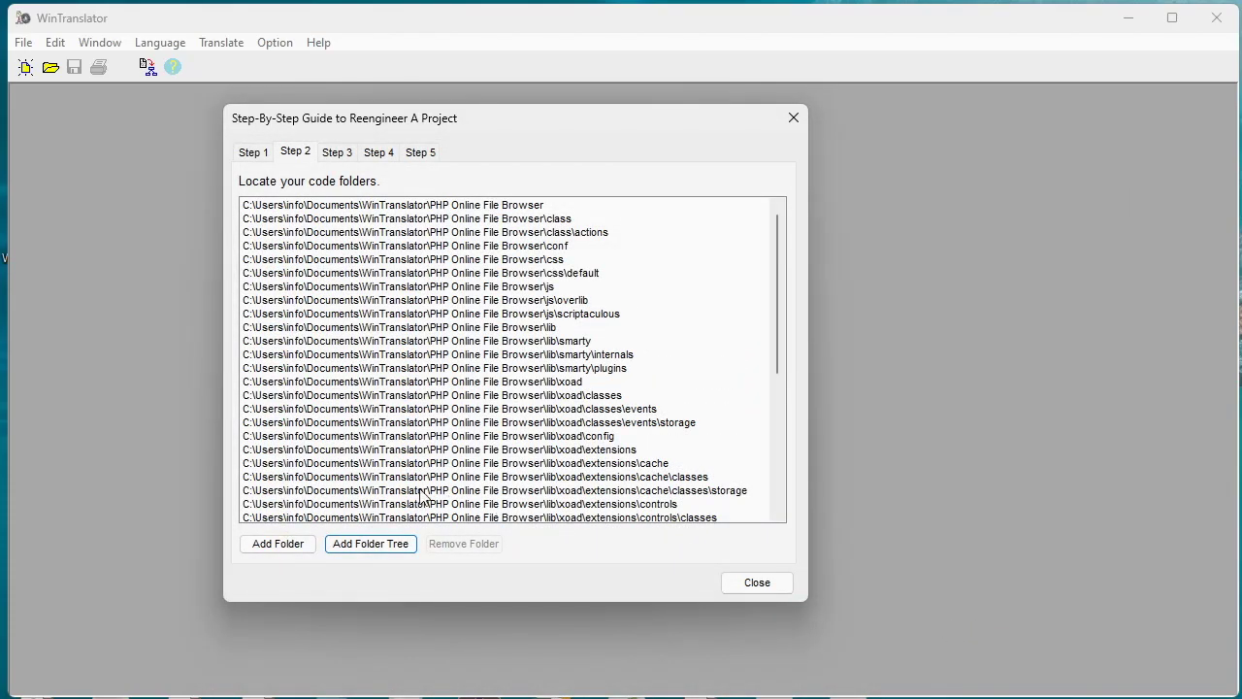
Choose 'PHP code to Structure and Class Model', keep the Step 4 options, and reach Step 5.
left_click(340, 153)
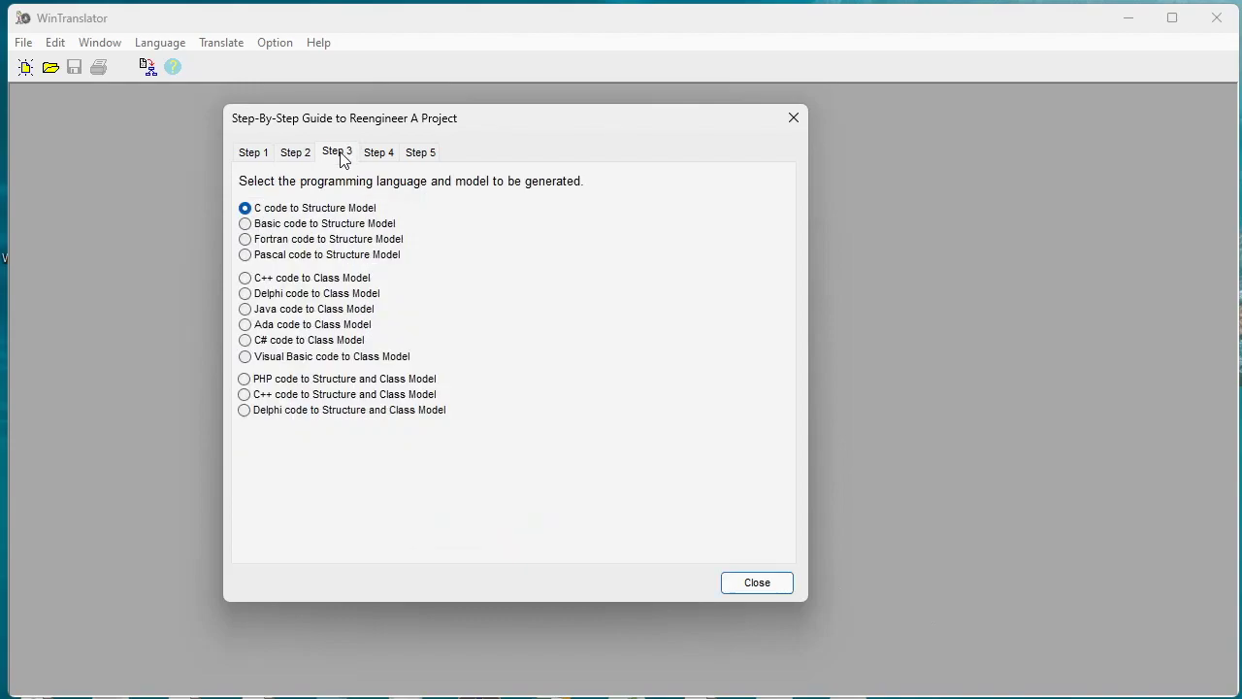
left_click(244, 379)
left_click(380, 155)
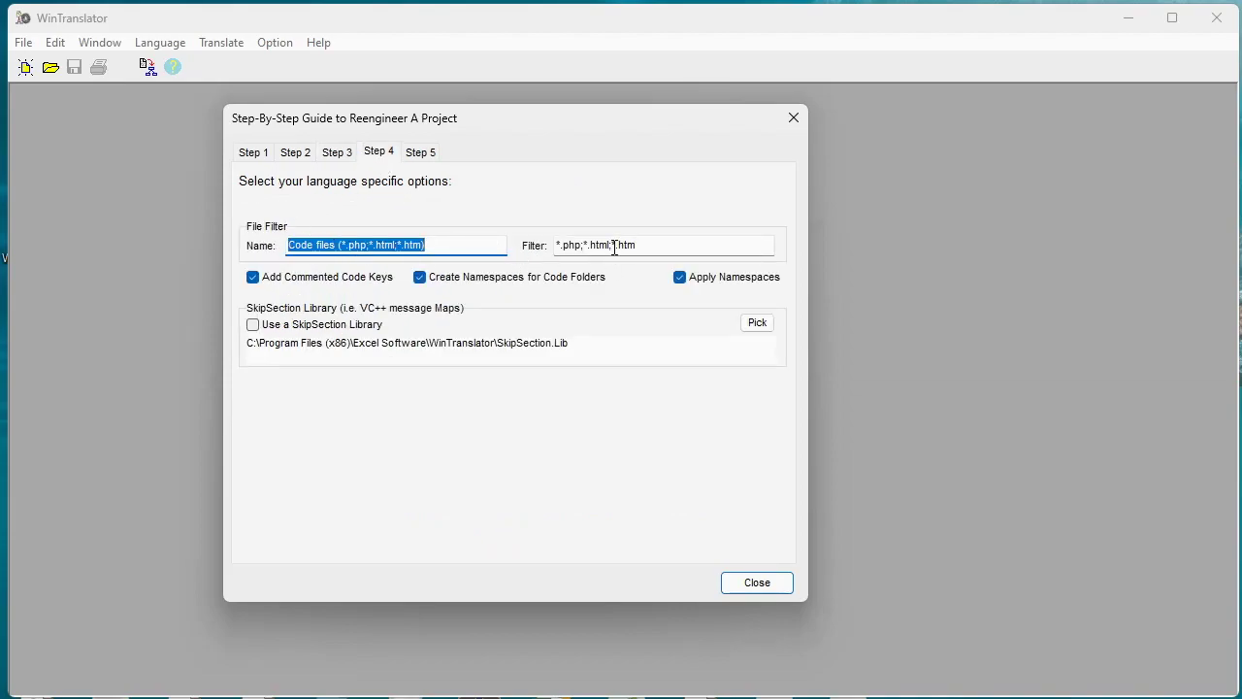
left_click(427, 156)
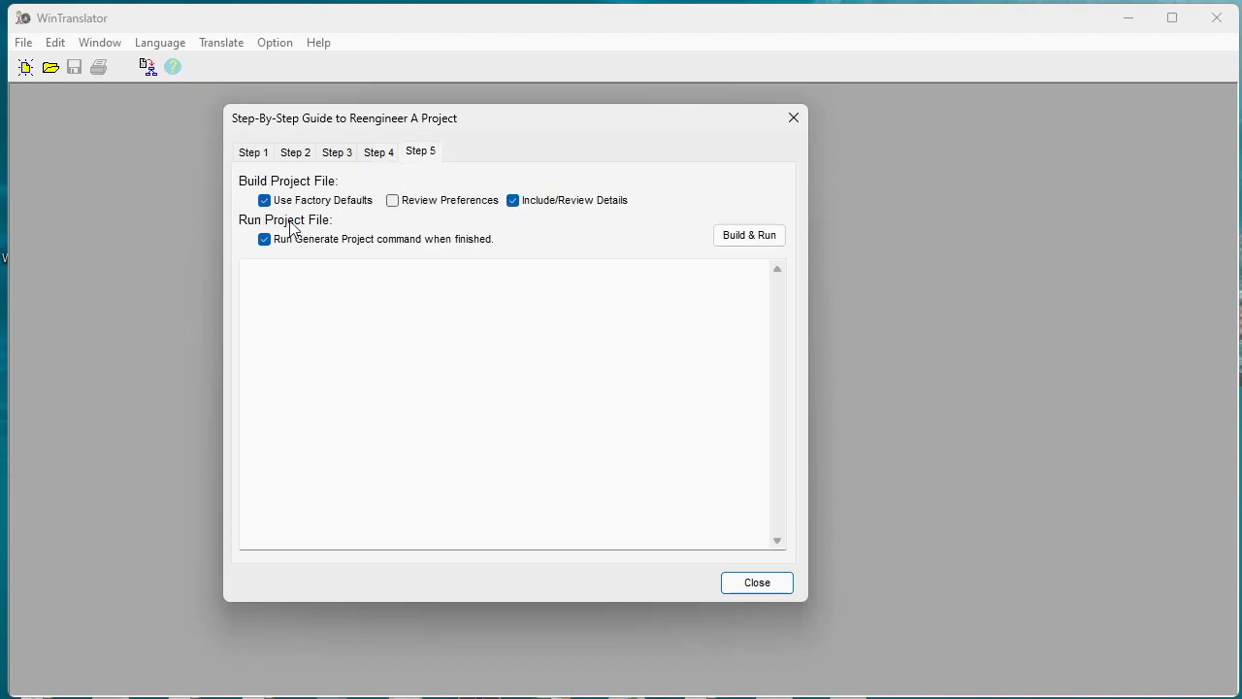
Build and run PHP Online File Browser.tpj with the detail options turned on.
left_click(749, 236)
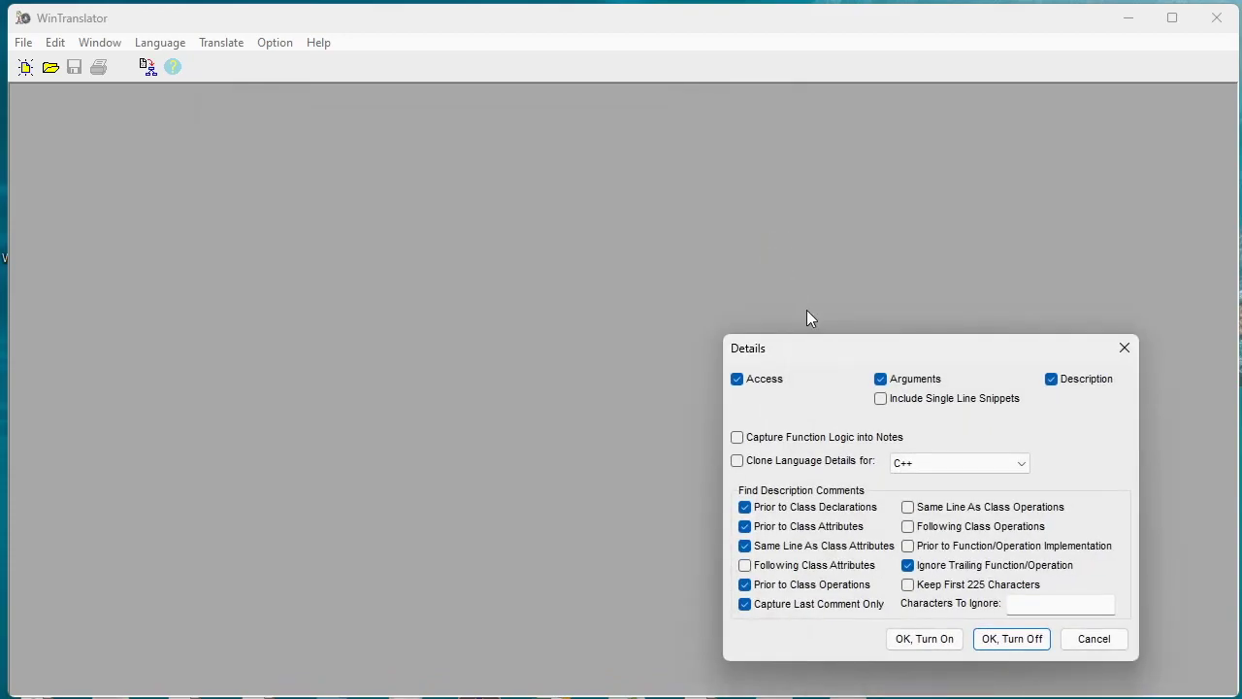
left_click_drag(886, 347, 433, 186)
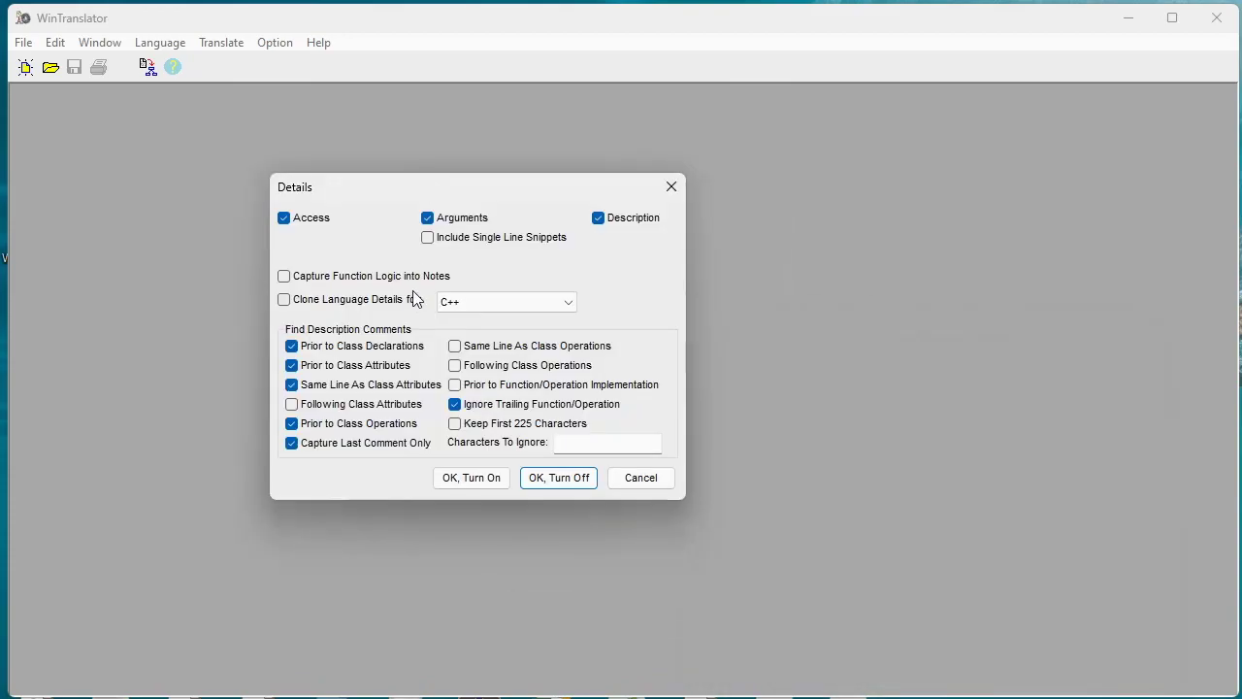
left_click(447, 477)
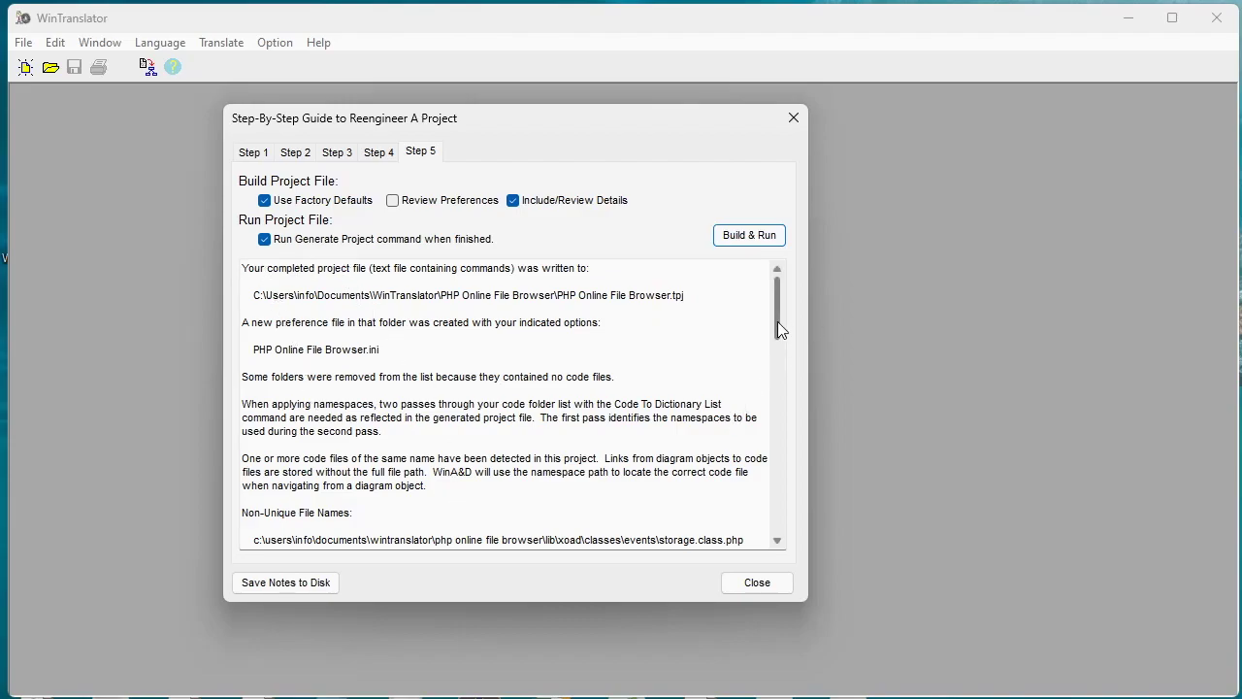
left_click_drag(777, 322, 796, 521)
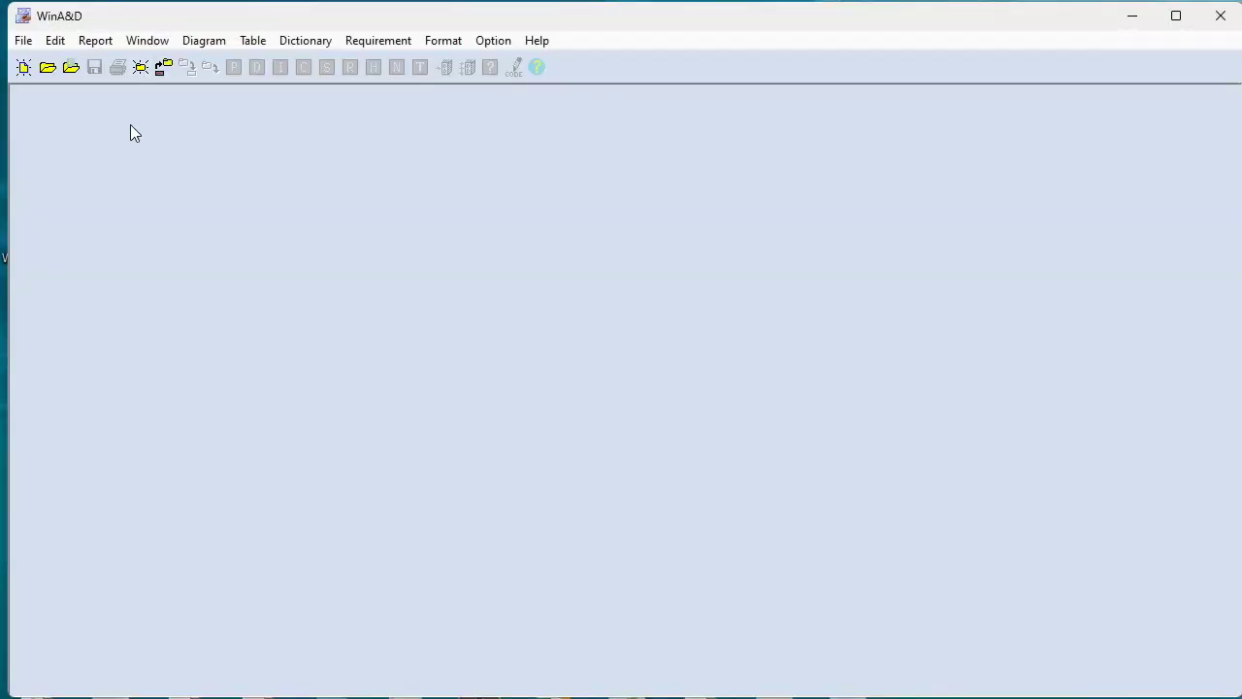
Name a new WinA&D project PHP and place it in the PHP Online File Browser folder.
left_click(141, 67)
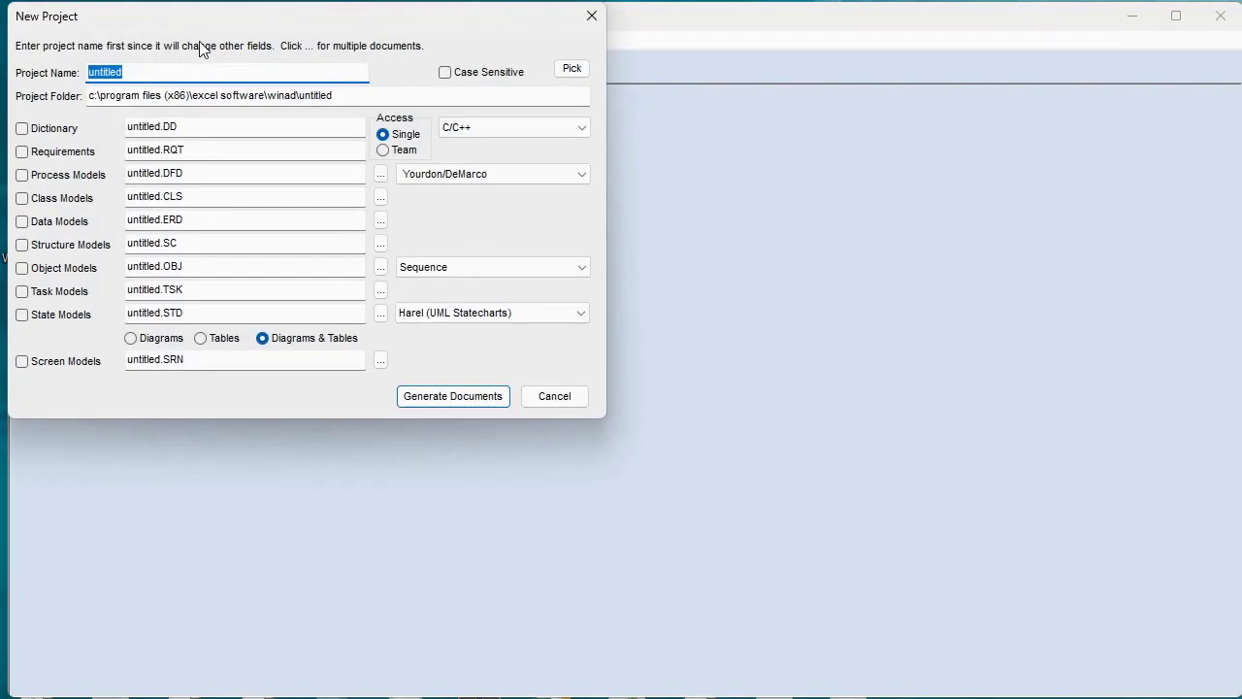
type("PHP")
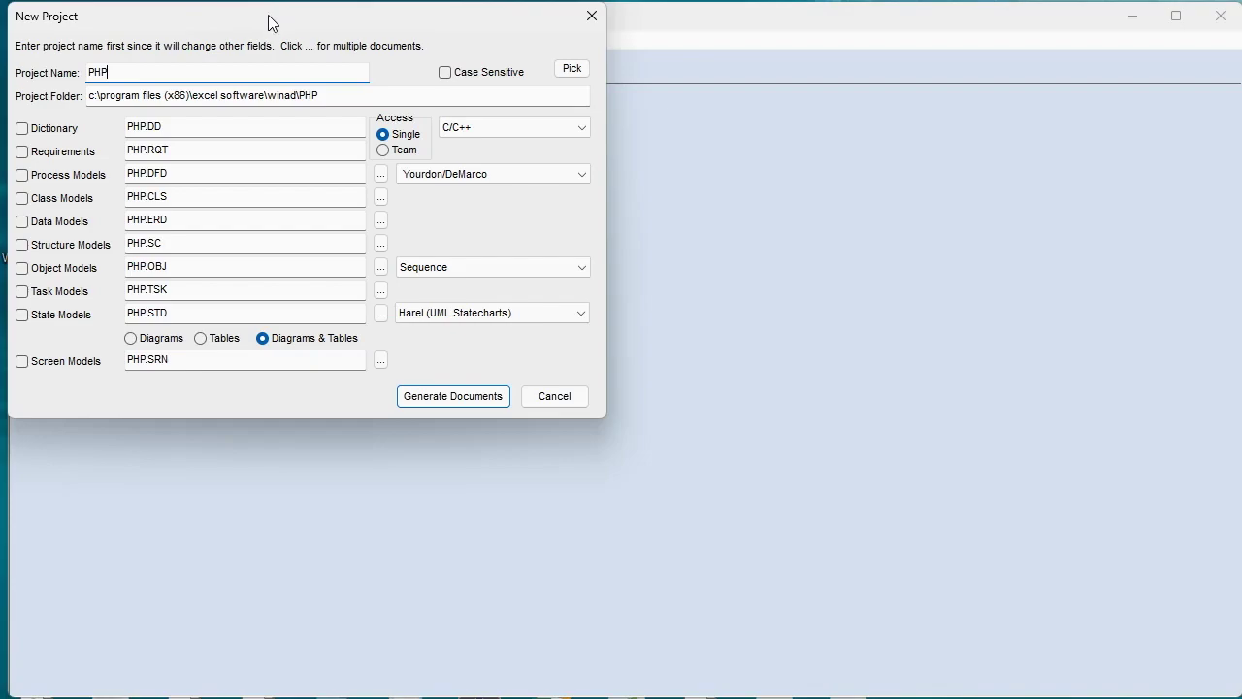
left_click_drag(269, 21, 539, 149)
left_click(842, 194)
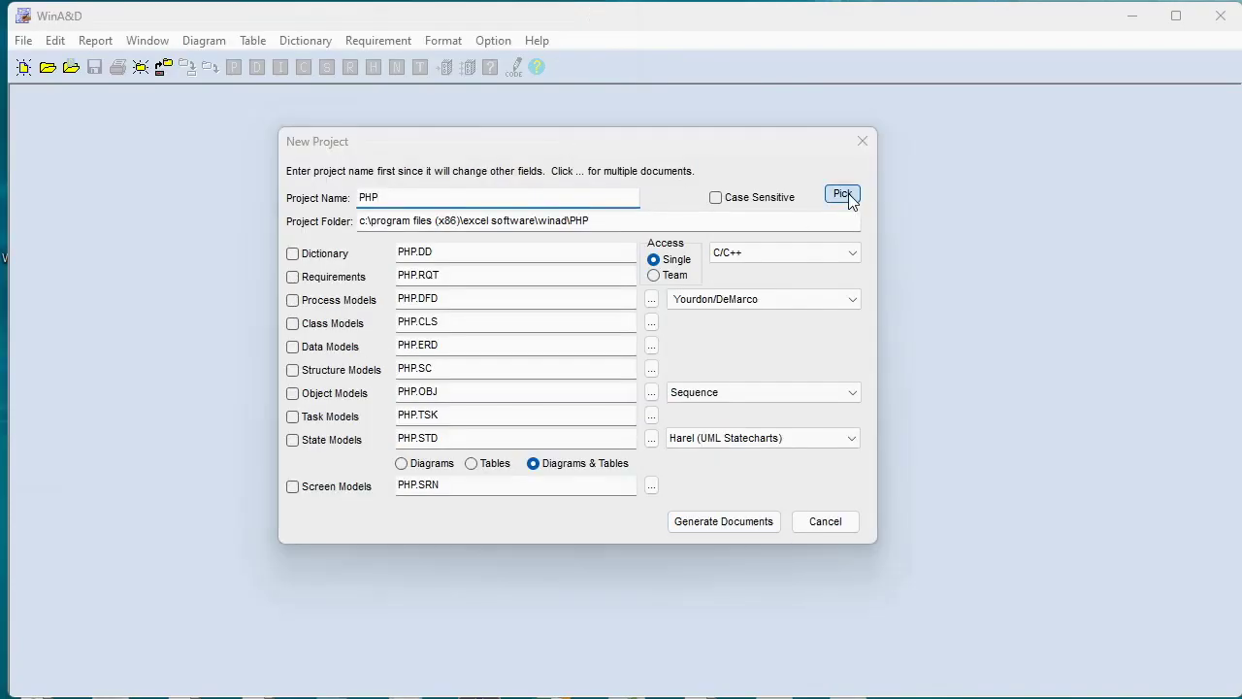
left_click(484, 153)
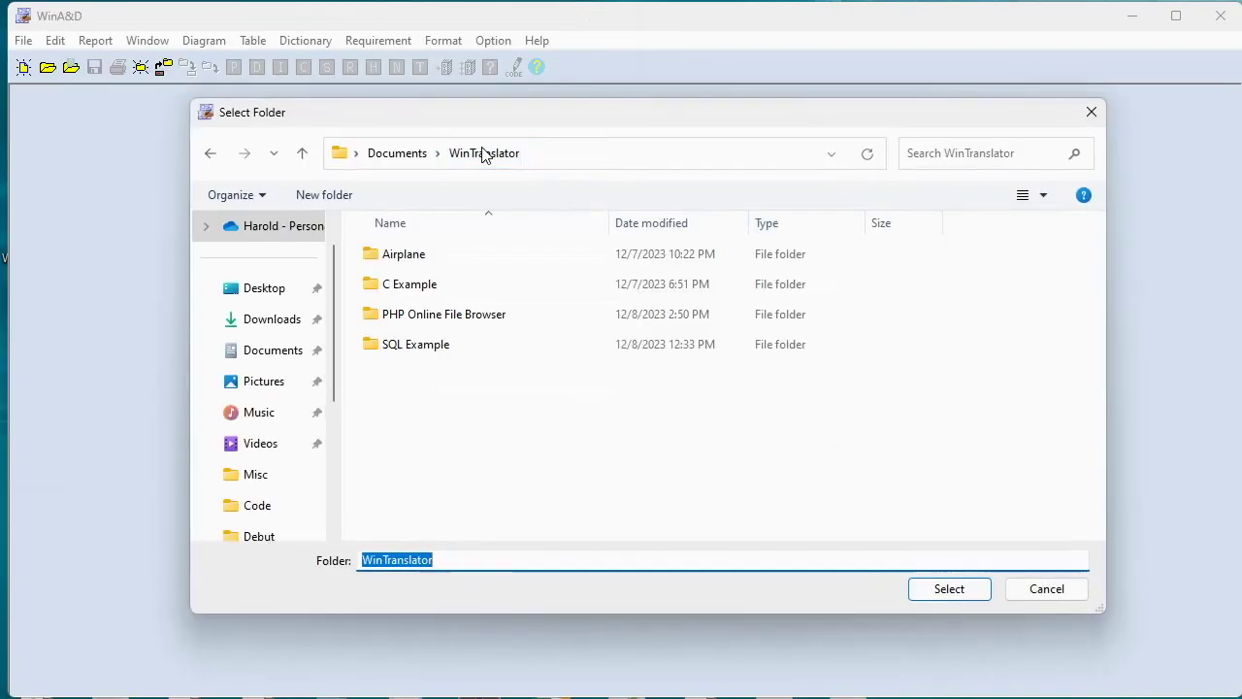
left_click(402, 320)
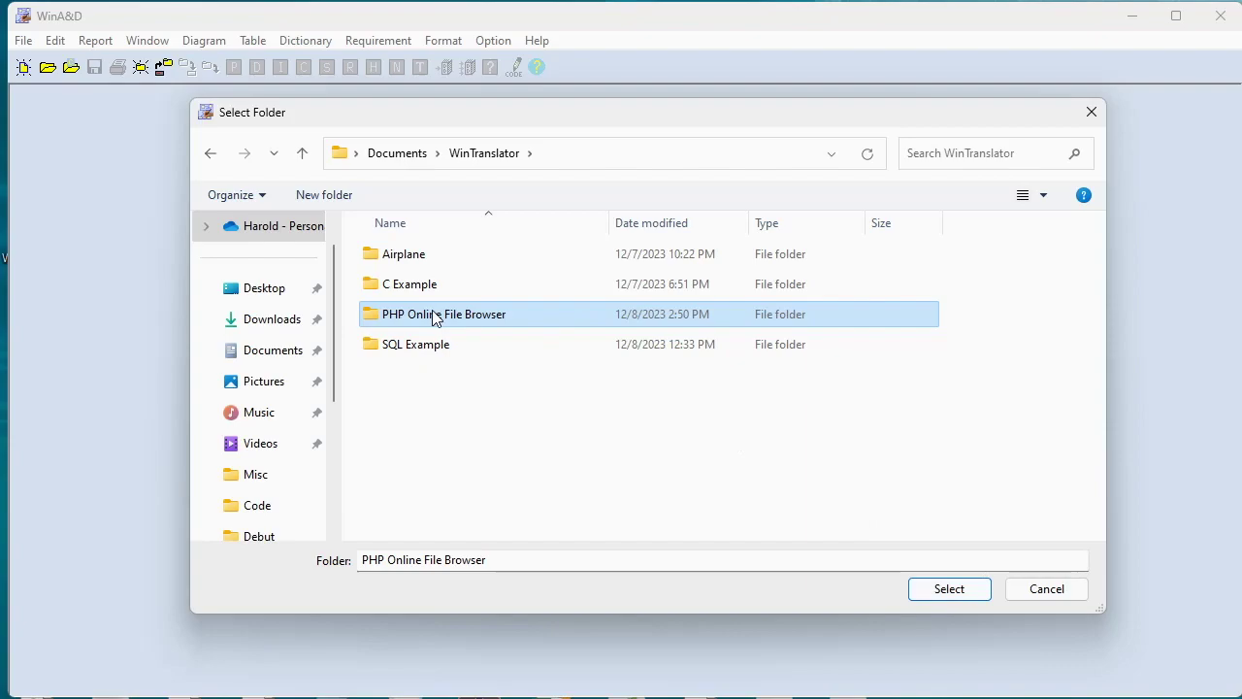
left_click(957, 588)
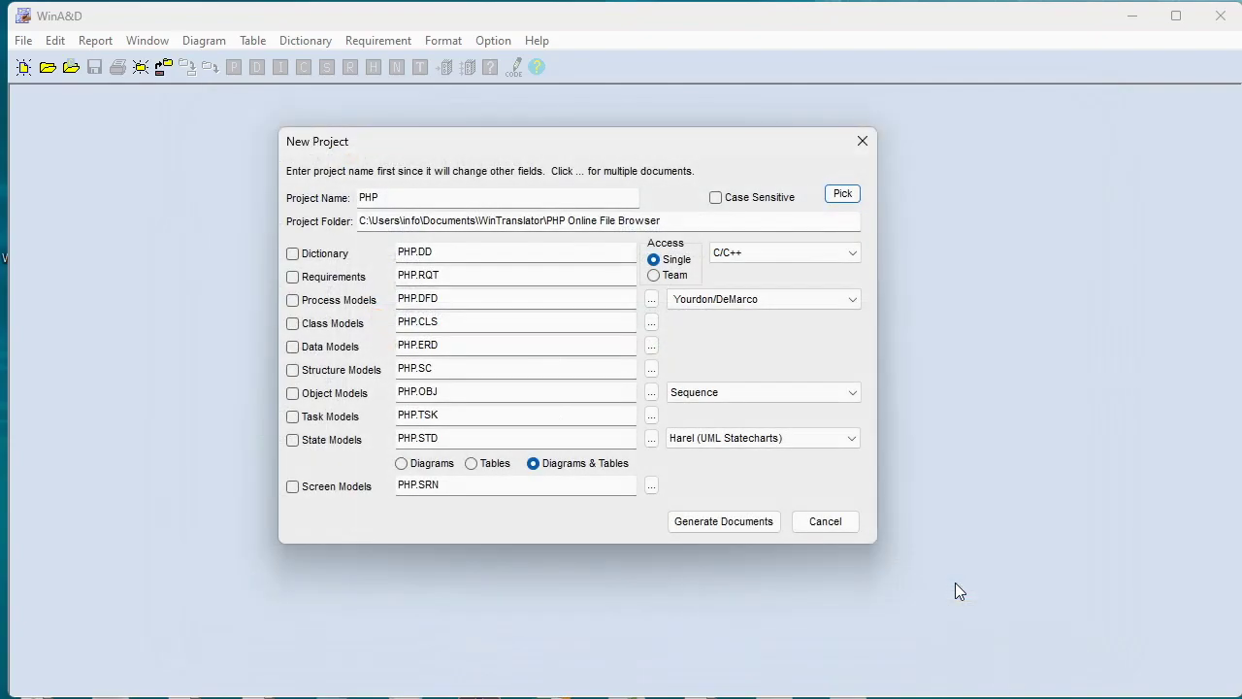
Set the language to PHP, include Dictionary, Class Models and Structure Models, and generate documents.
left_click(716, 258)
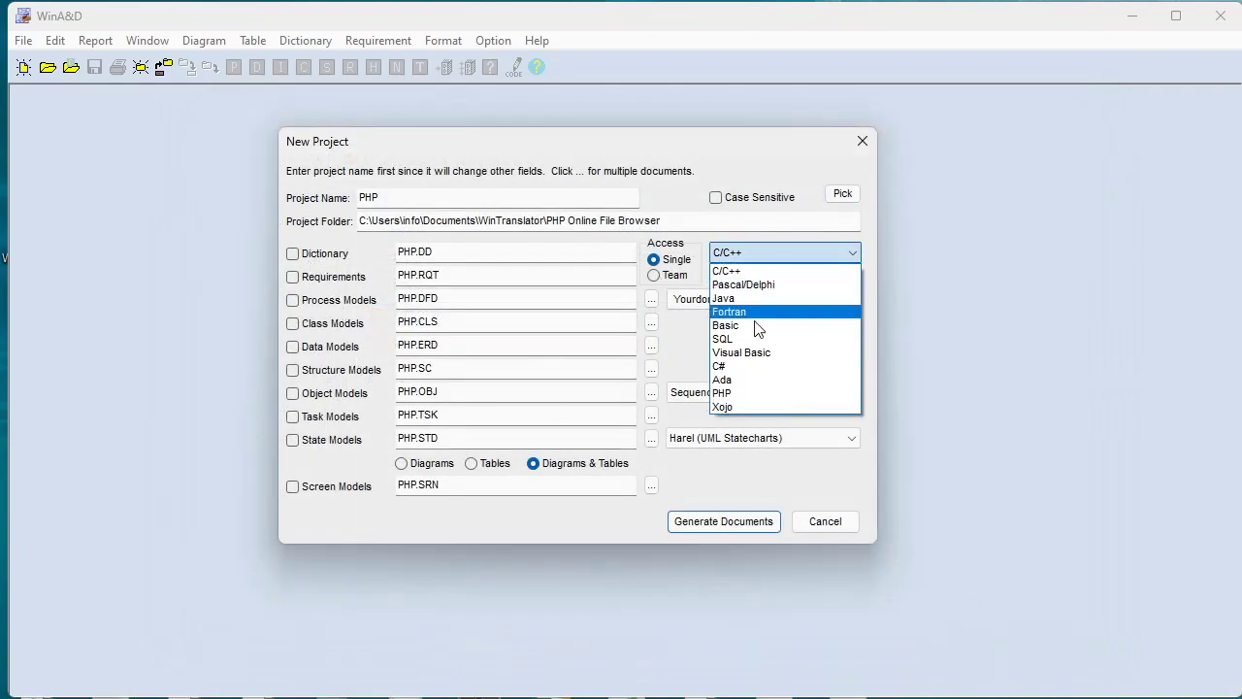
left_click(730, 393)
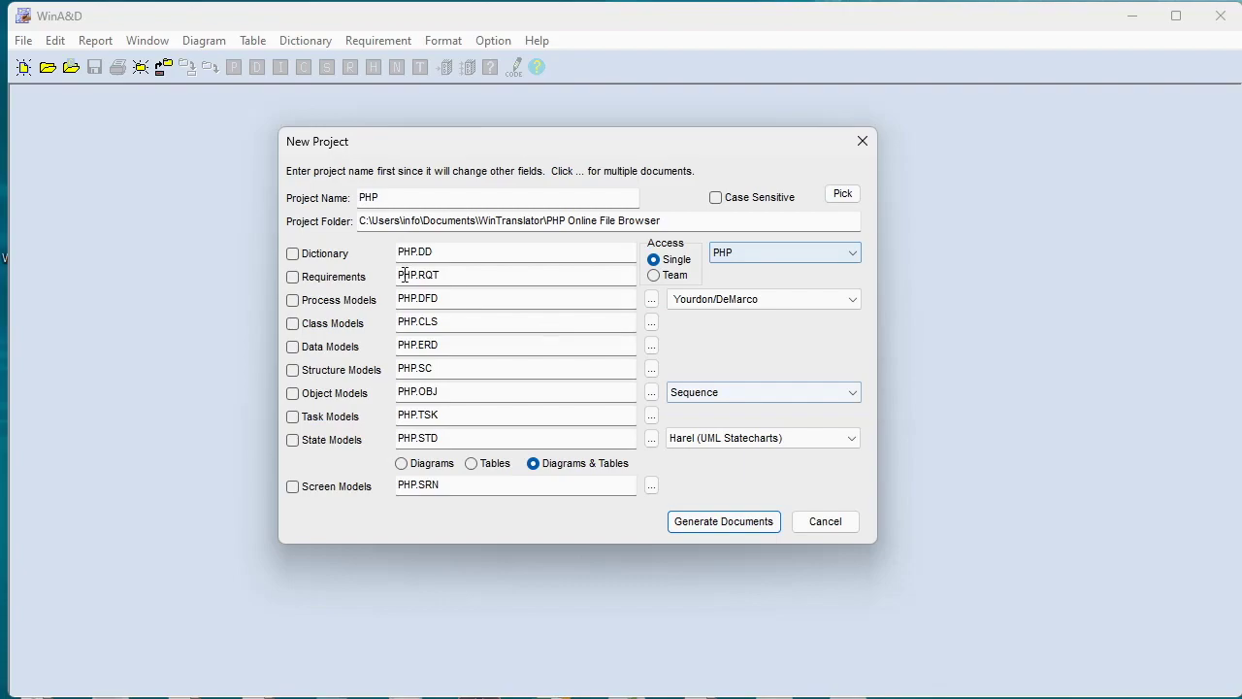
left_click(292, 253)
left_click(293, 325)
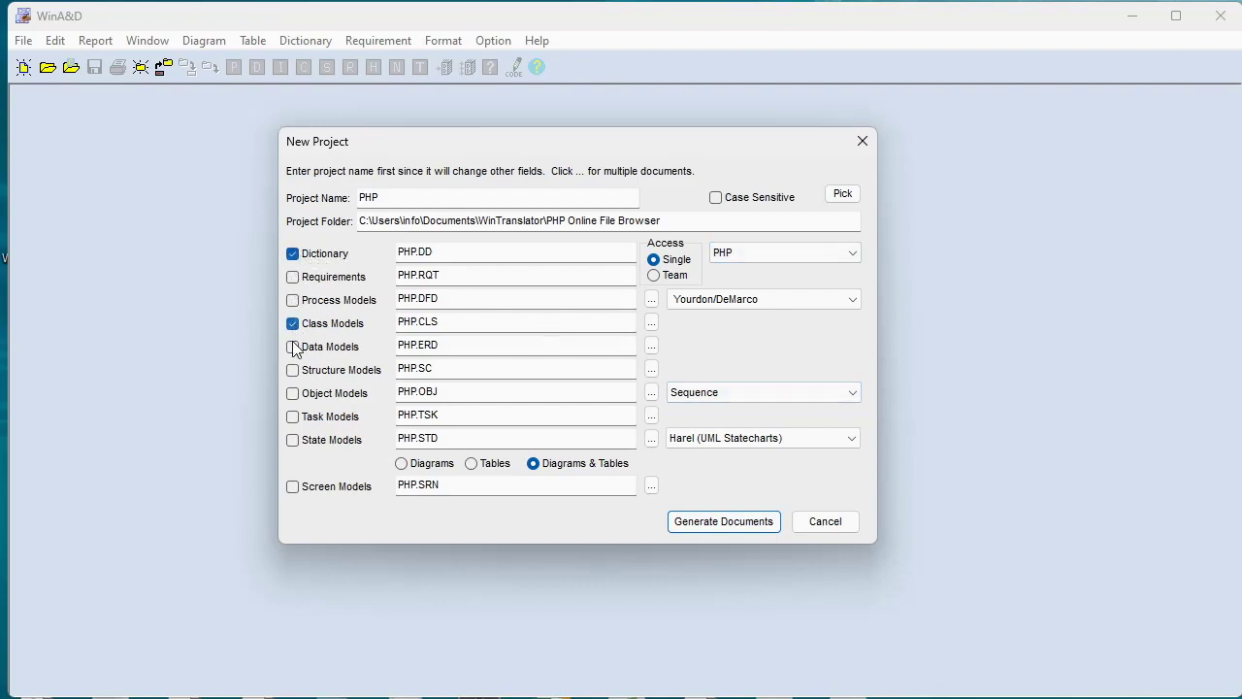
left_click(293, 373)
left_click(752, 528)
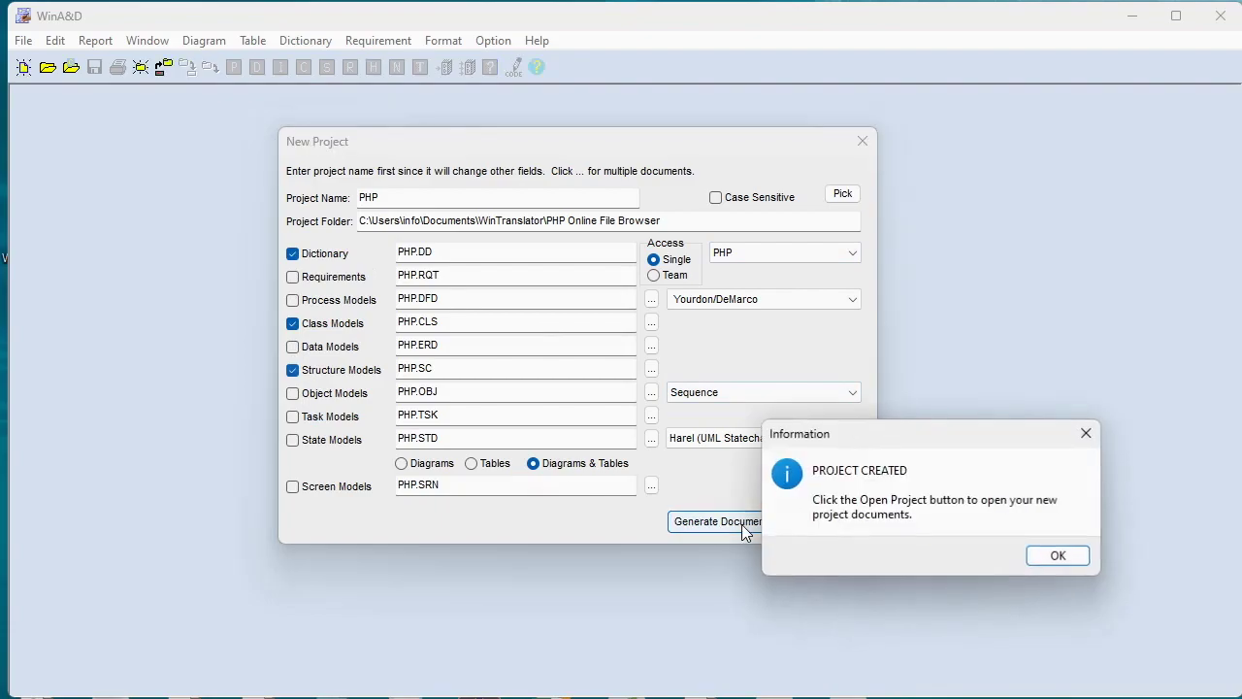
left_click(1053, 554)
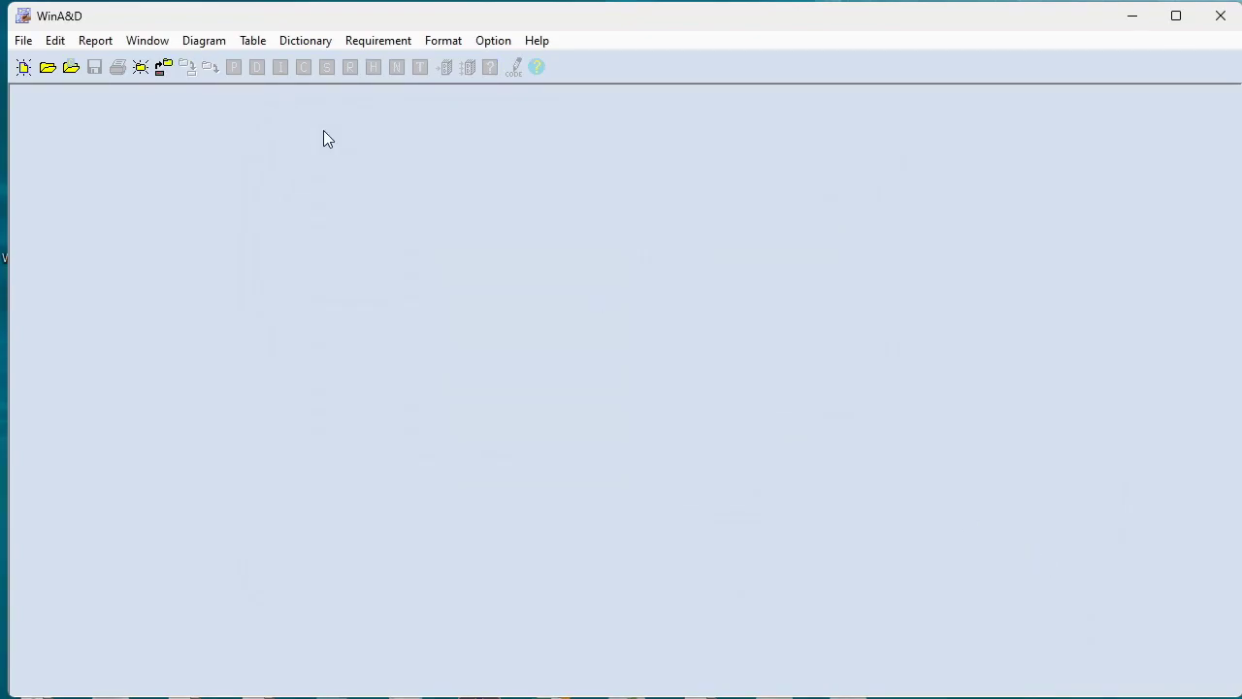
Open the PHP project and position the structure chart and dictionary windows.
left_click(163, 68)
double_click(222, 48)
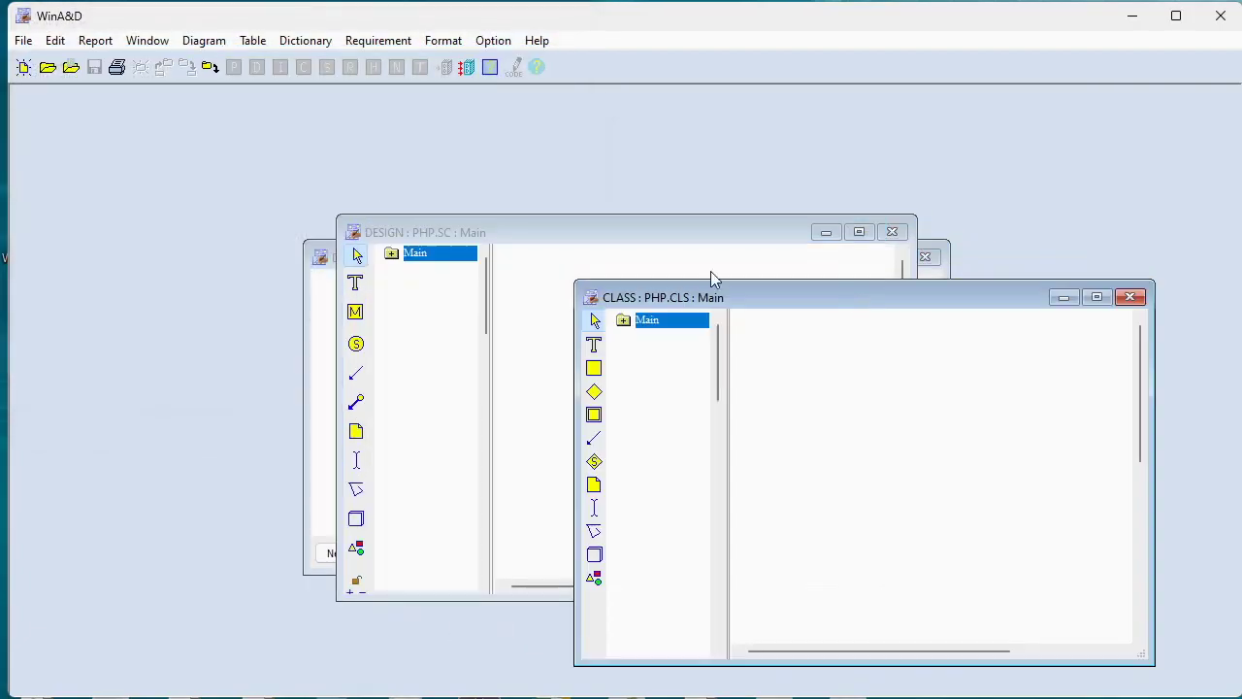
left_click_drag(546, 230, 799, 152)
left_click_drag(524, 256, 231, 105)
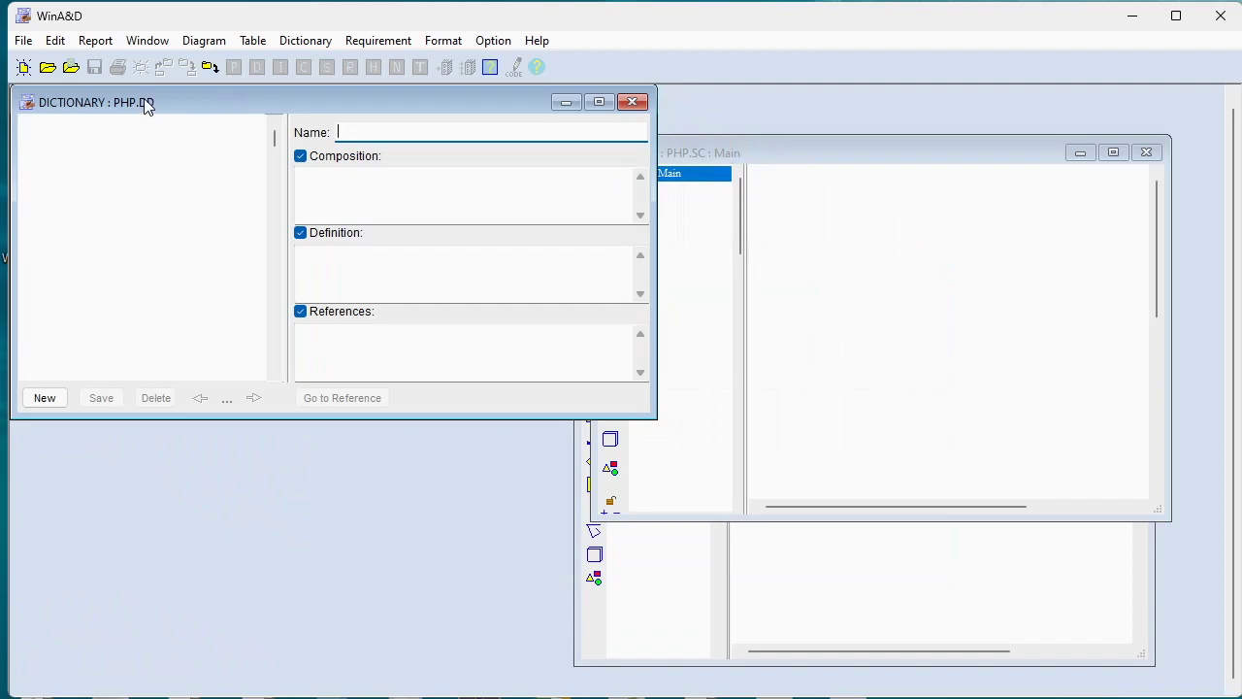
Import dictionary entries from disk using the Dictionary.List file.
left_click(93, 40)
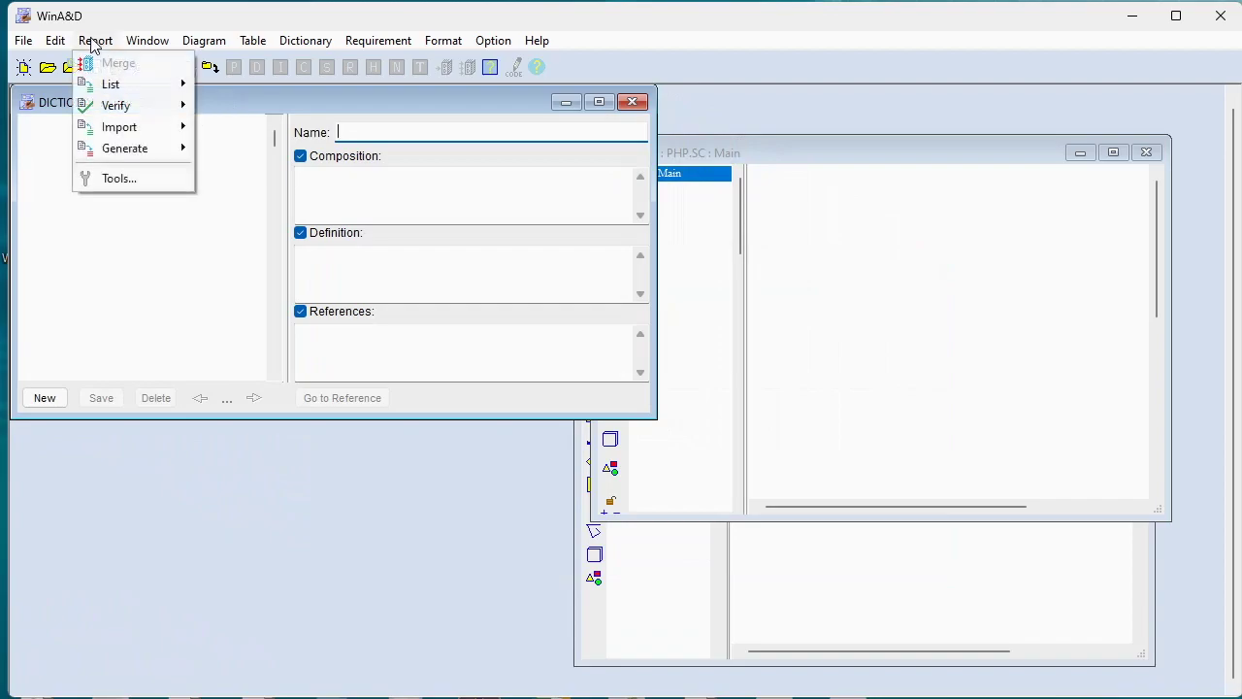
mouse_move(107, 127)
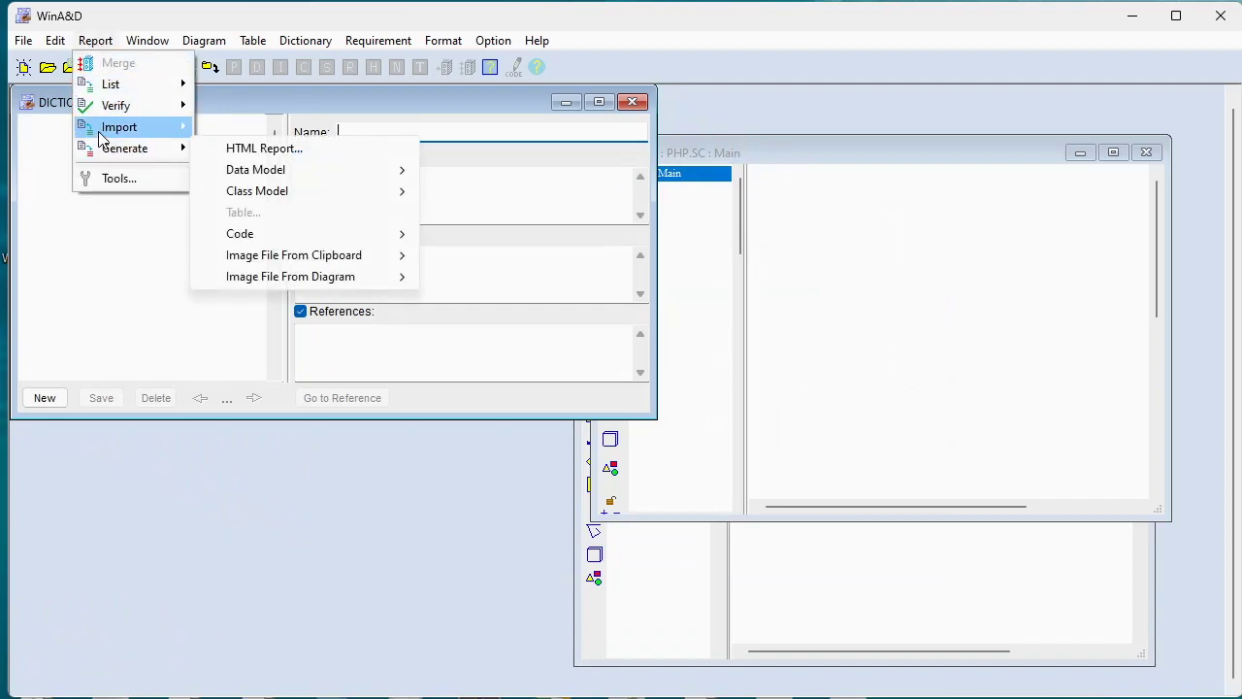
left_click(240, 148)
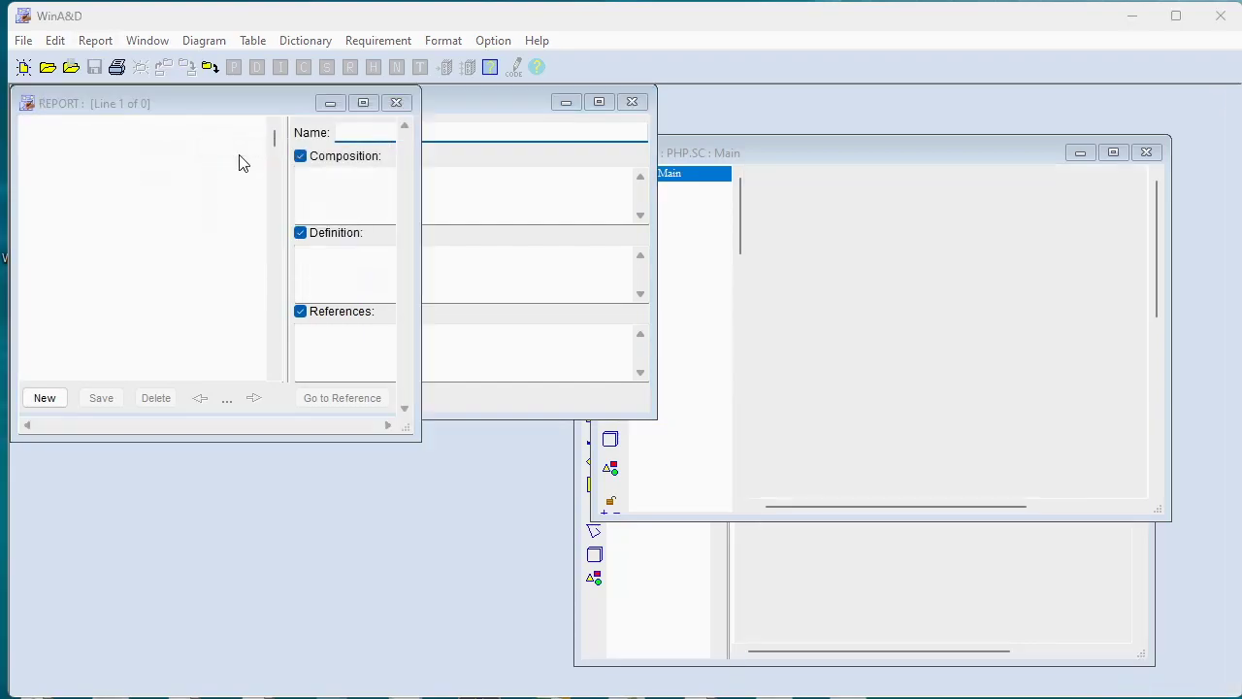
left_click(208, 136)
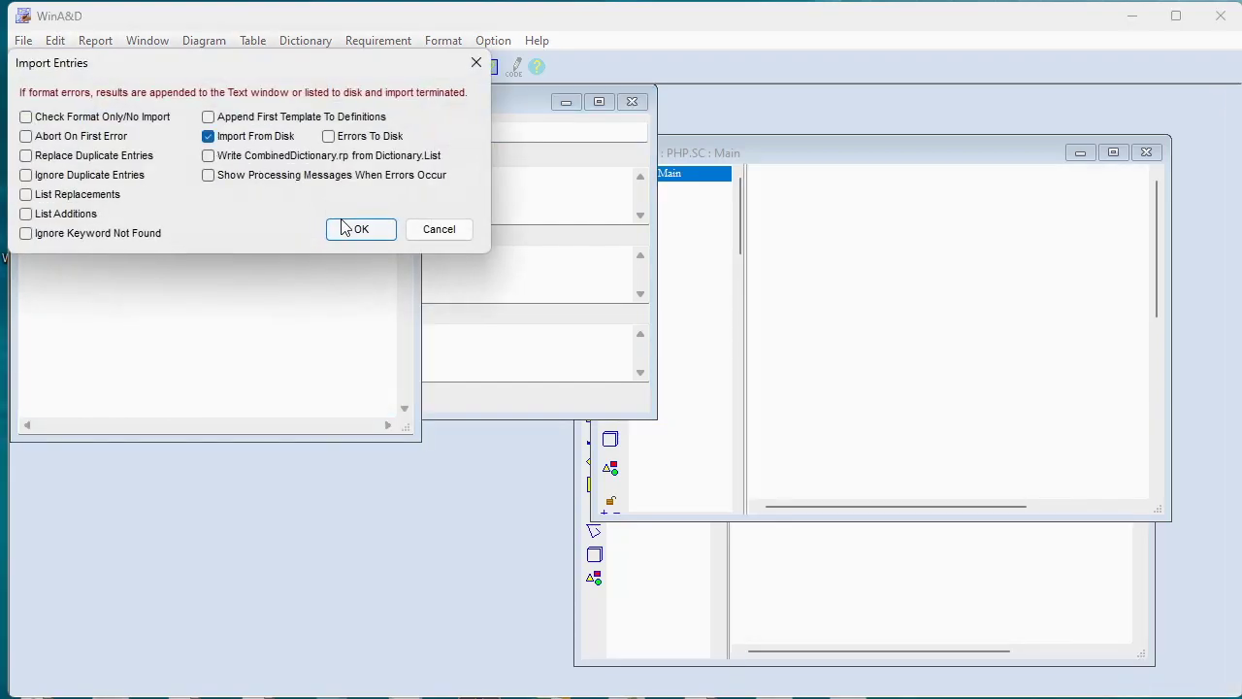
left_click(357, 232)
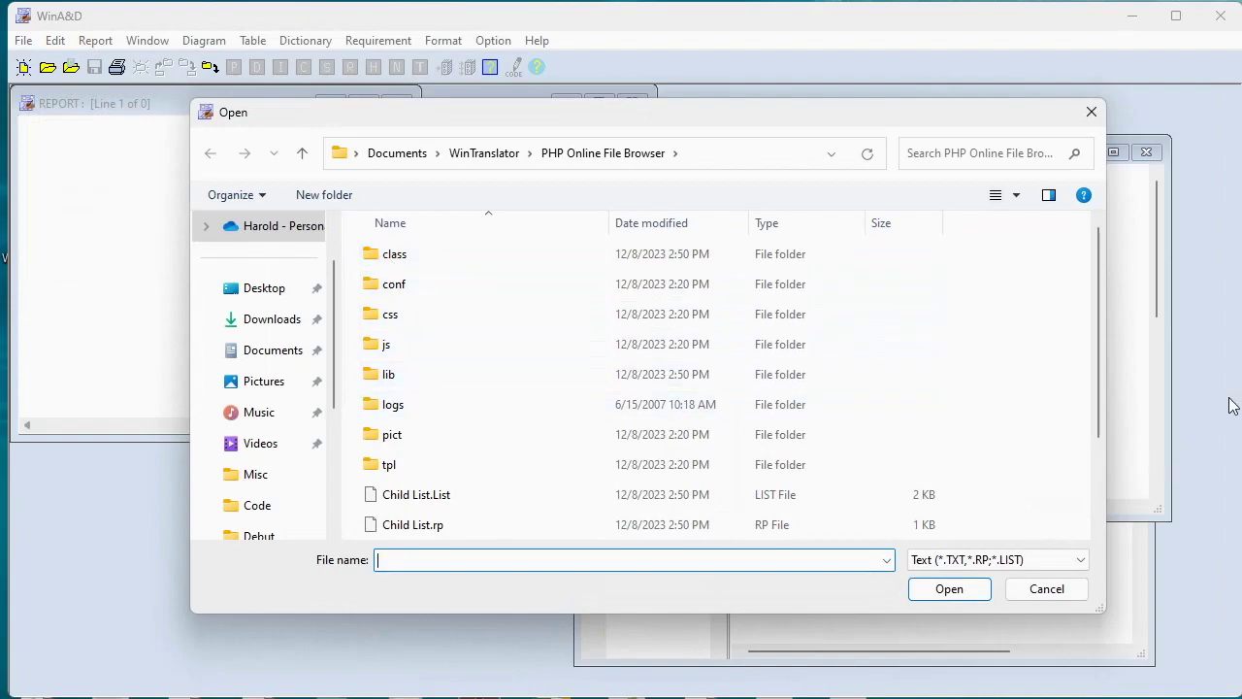
left_click_drag(1099, 385, 1102, 510)
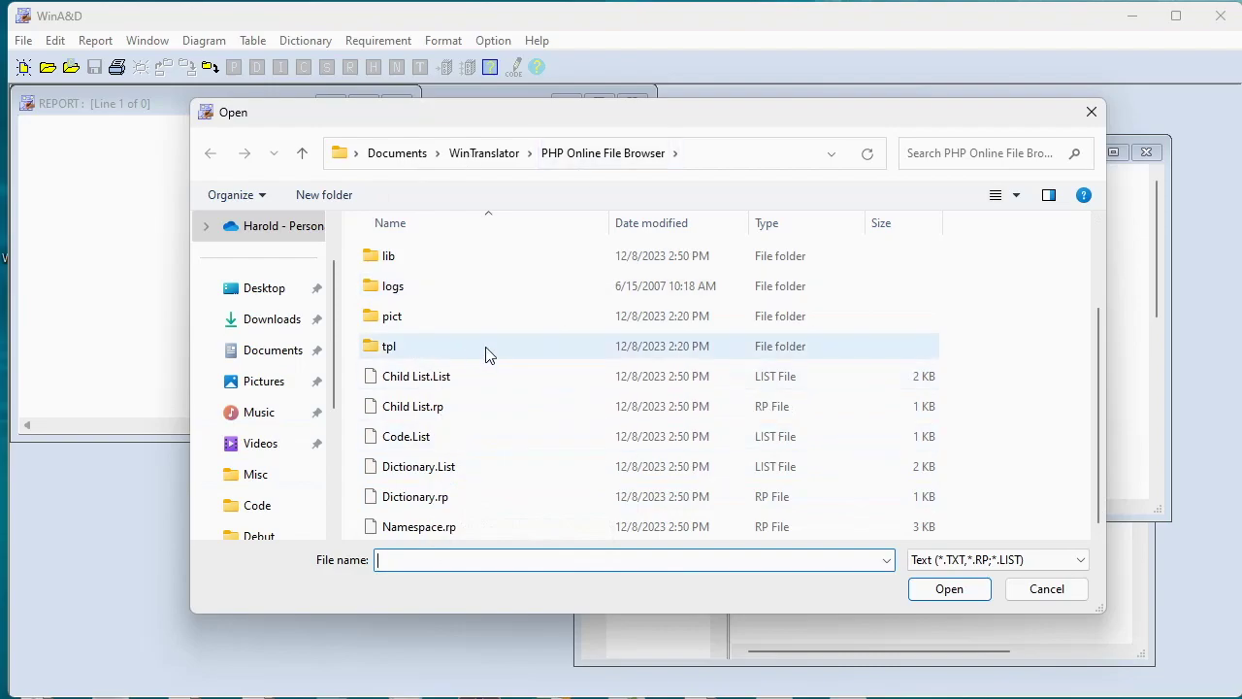
double_click(398, 470)
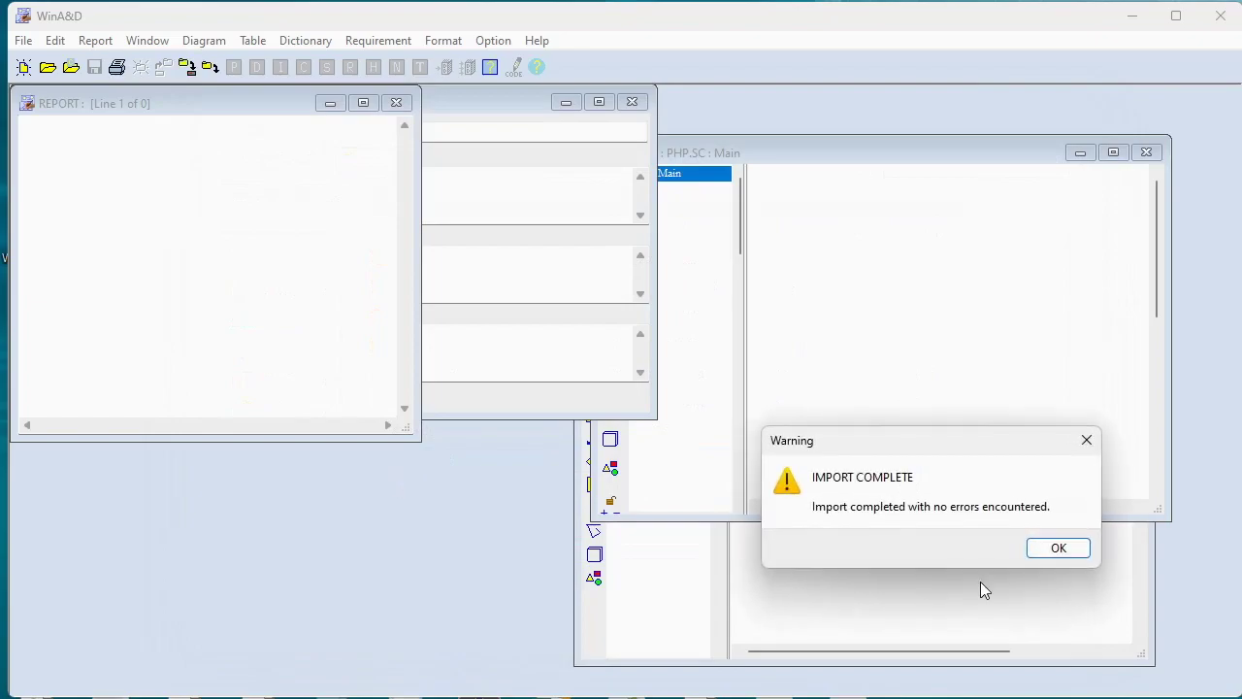
left_click(1059, 549)
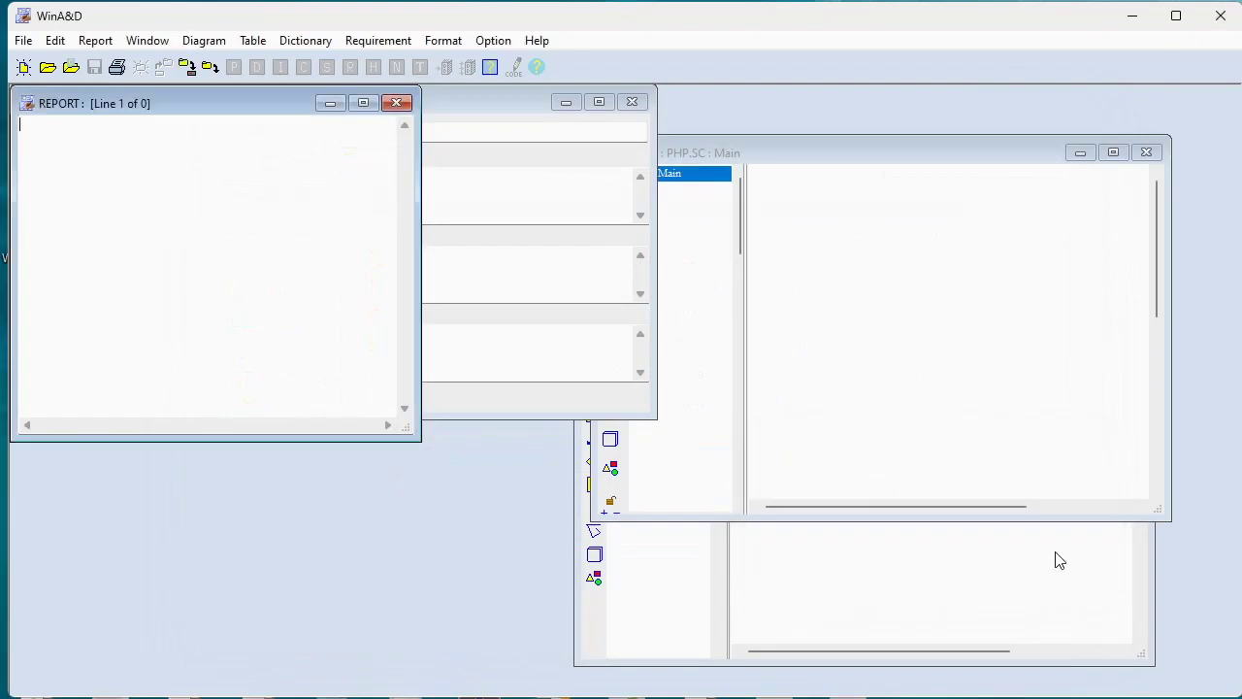
Make the dictionary window taller, then bring the structure chart and class diagram windows forward.
left_click(496, 111)
left_click_drag(656, 424, 607, 662)
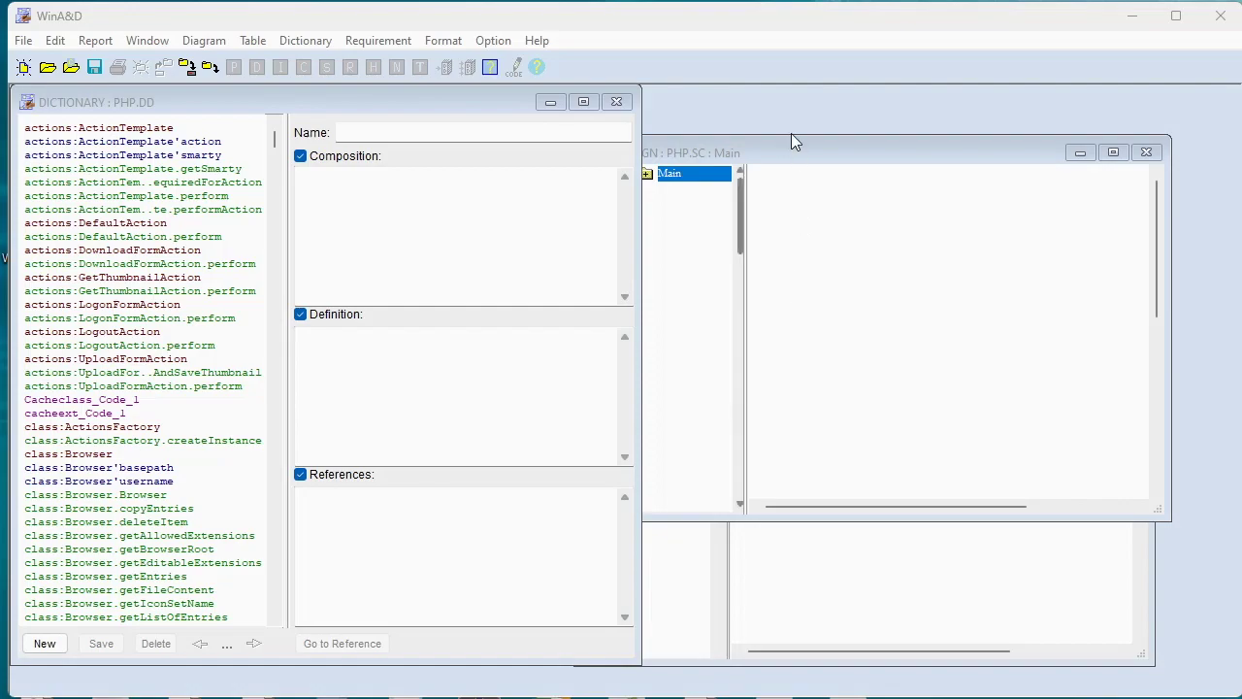
left_click(789, 144)
left_click(864, 594)
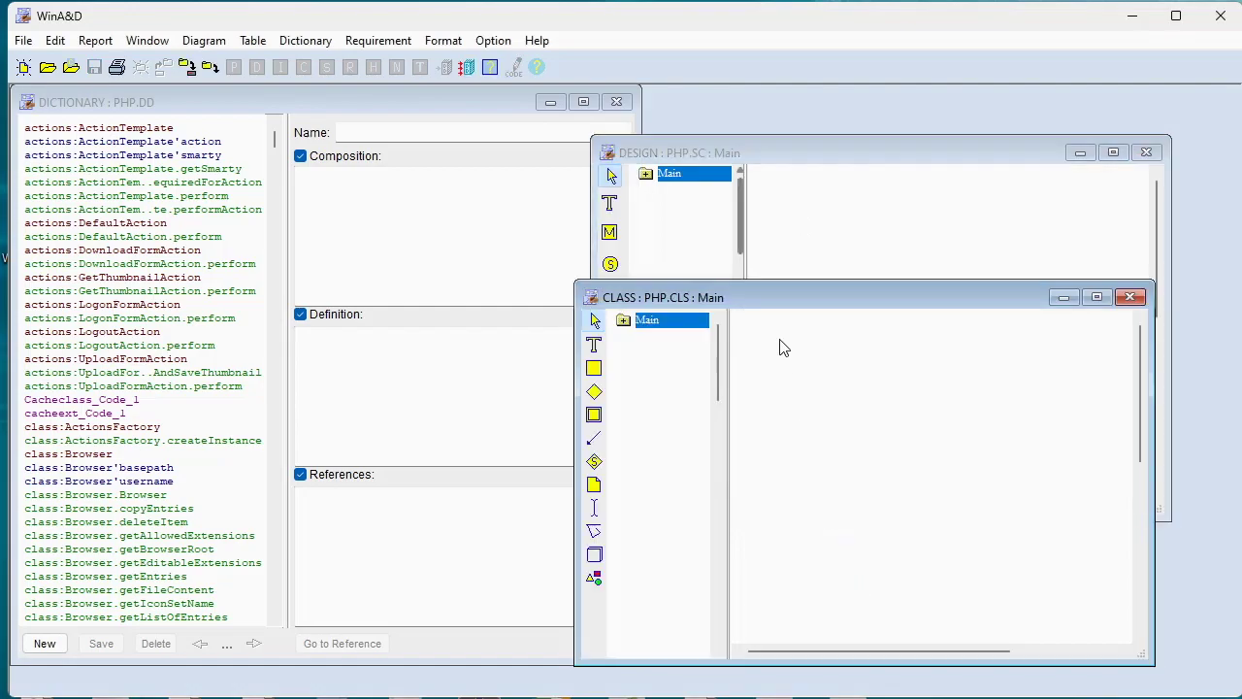
Move the class diagram window to the upper left and enlarge it to fill the area.
left_click_drag(797, 297, 286, 107)
left_click_drag(638, 474, 670, 498)
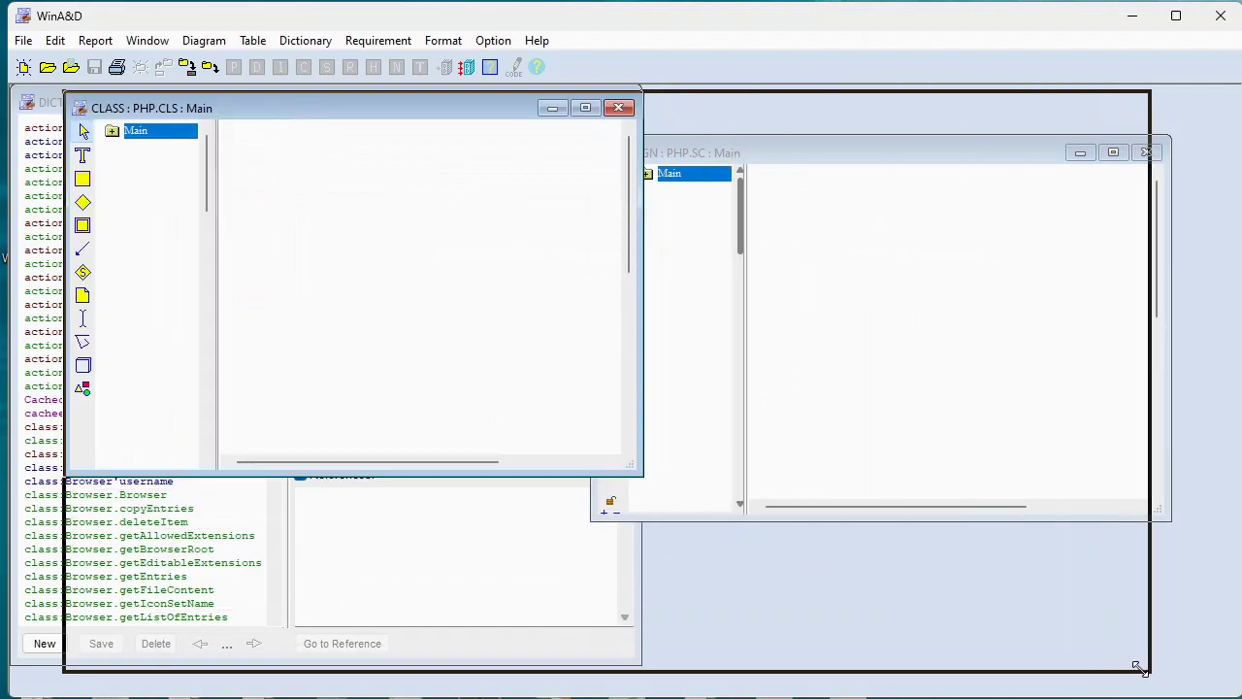
left_click_drag(1137, 667, 1224, 678)
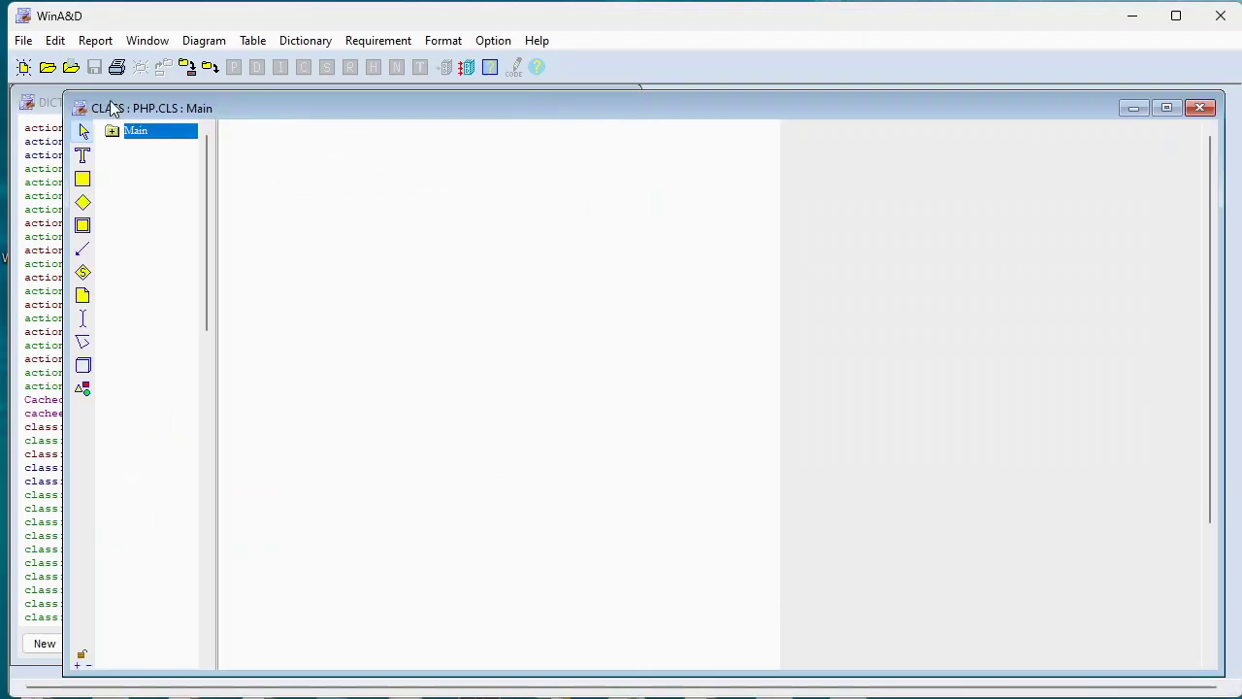
Generate a class model from the dictionary titled Main, selecting all 41 classes.
left_click(94, 41)
mouse_move(135, 159)
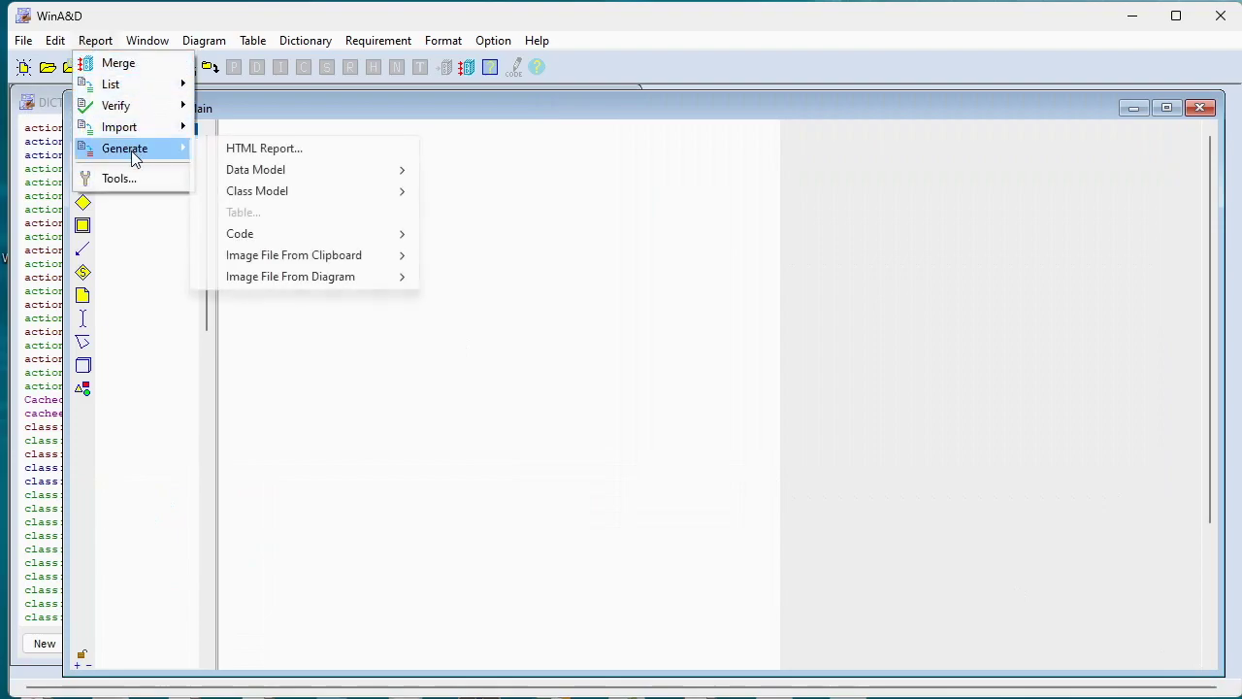
mouse_move(277, 194)
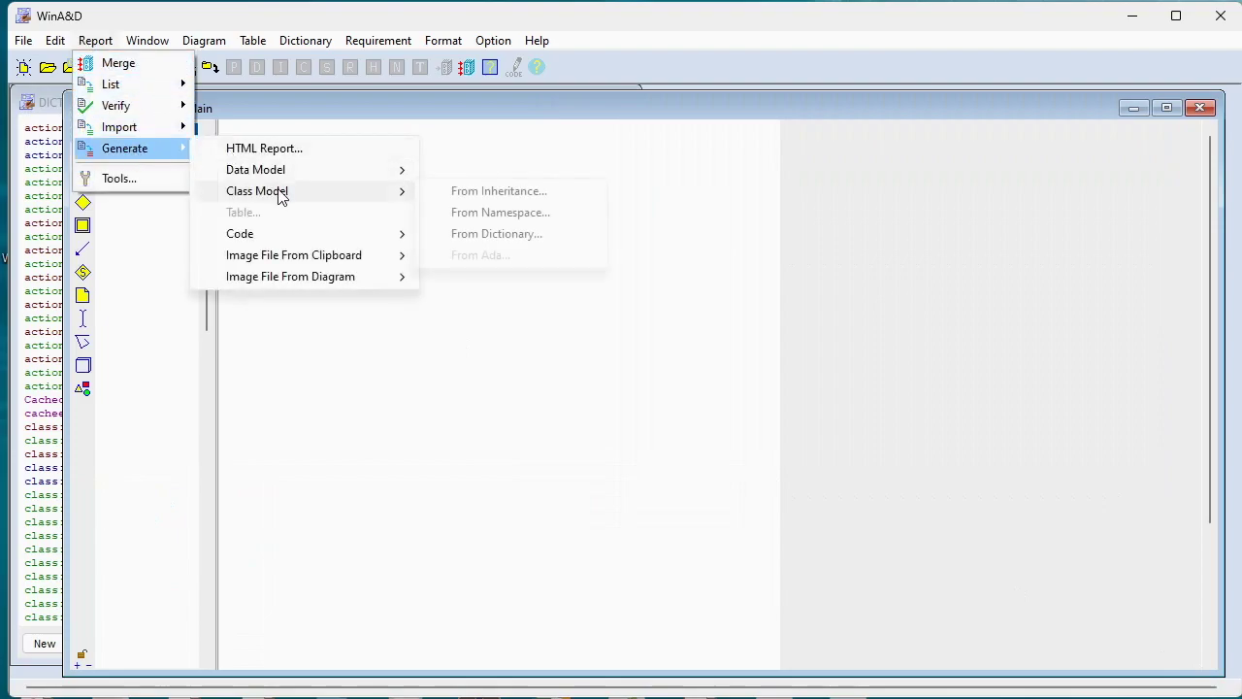
left_click(495, 236)
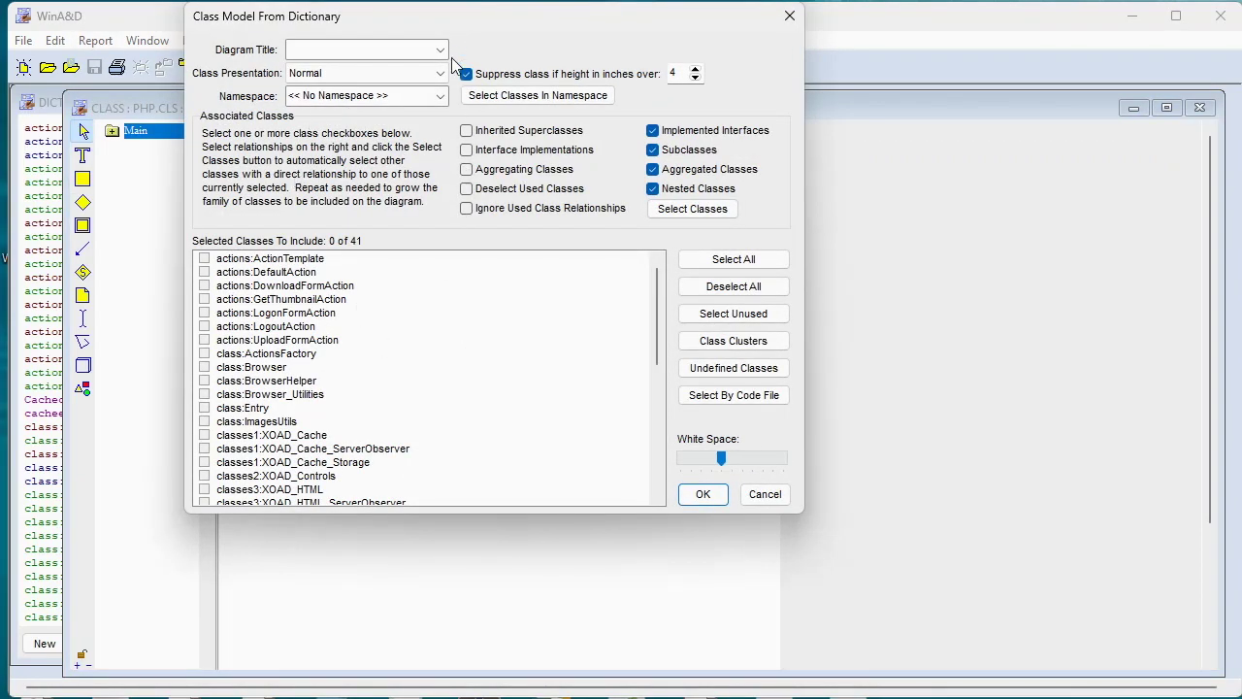
left_click(439, 50)
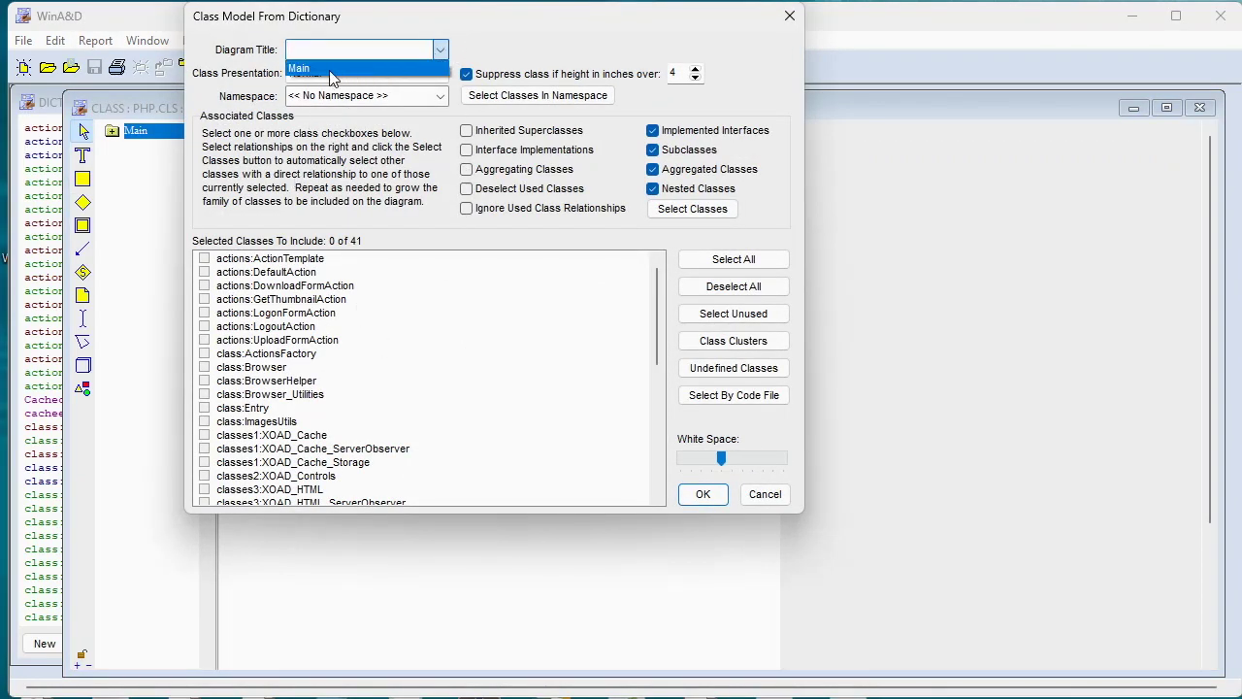
left_click(330, 70)
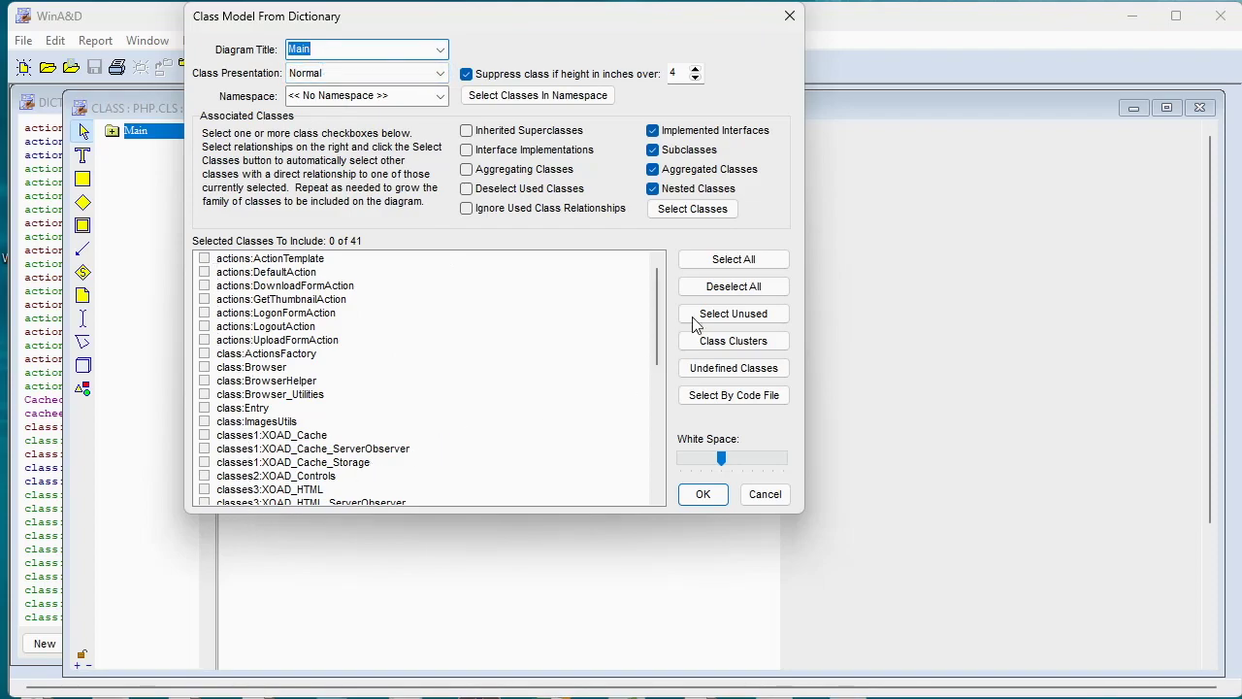
left_click(729, 259)
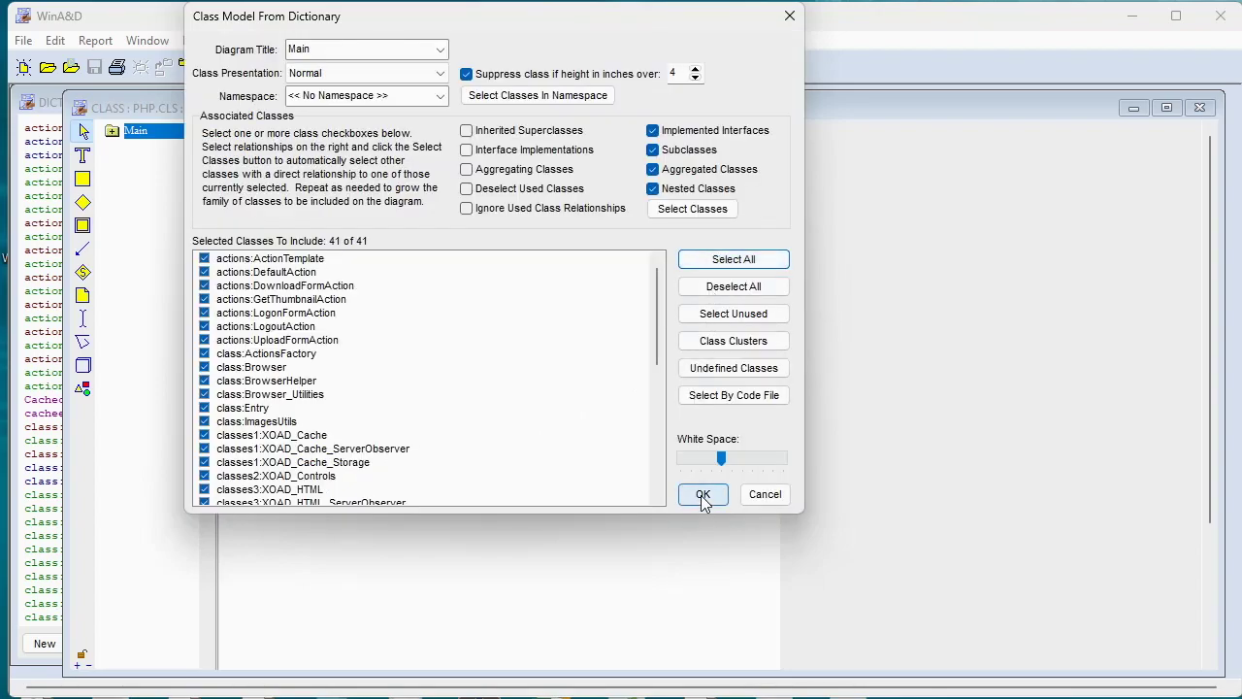
left_click(703, 495)
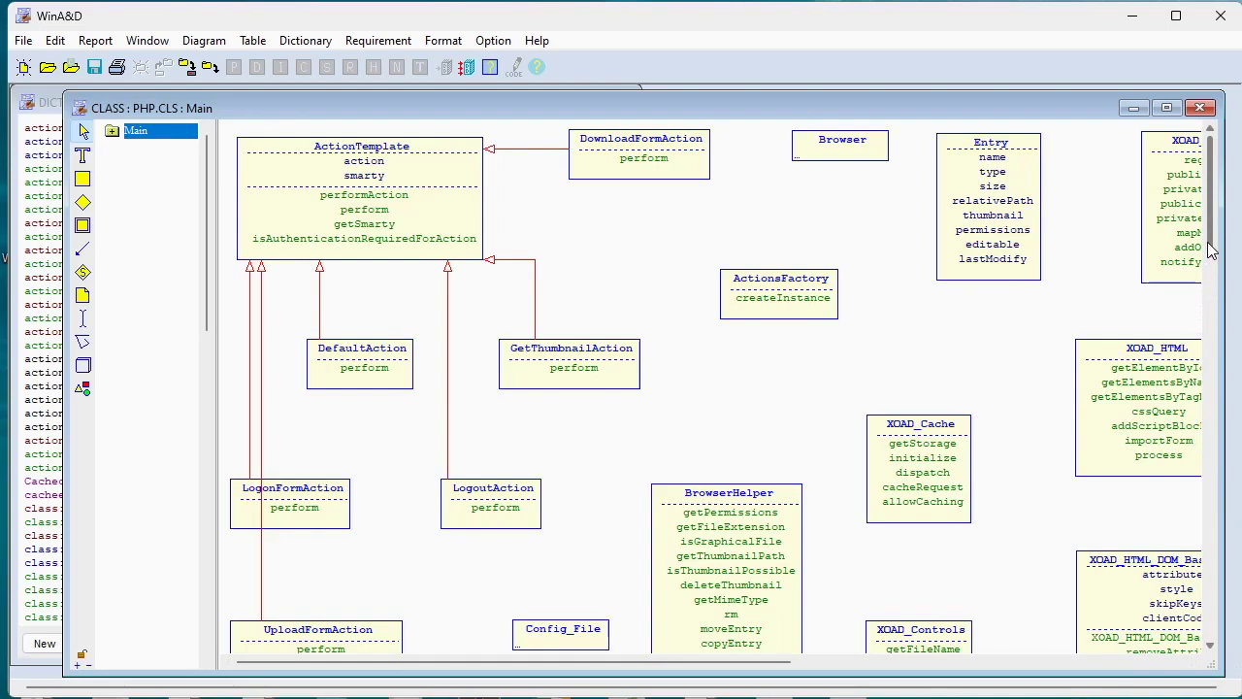
Scroll through the generated Main class diagram.
mouse_move(1212, 254)
left_mouse_down()
mouse_move(1216, 602)
mouse_move(1211, 245)
left_mouse_up()
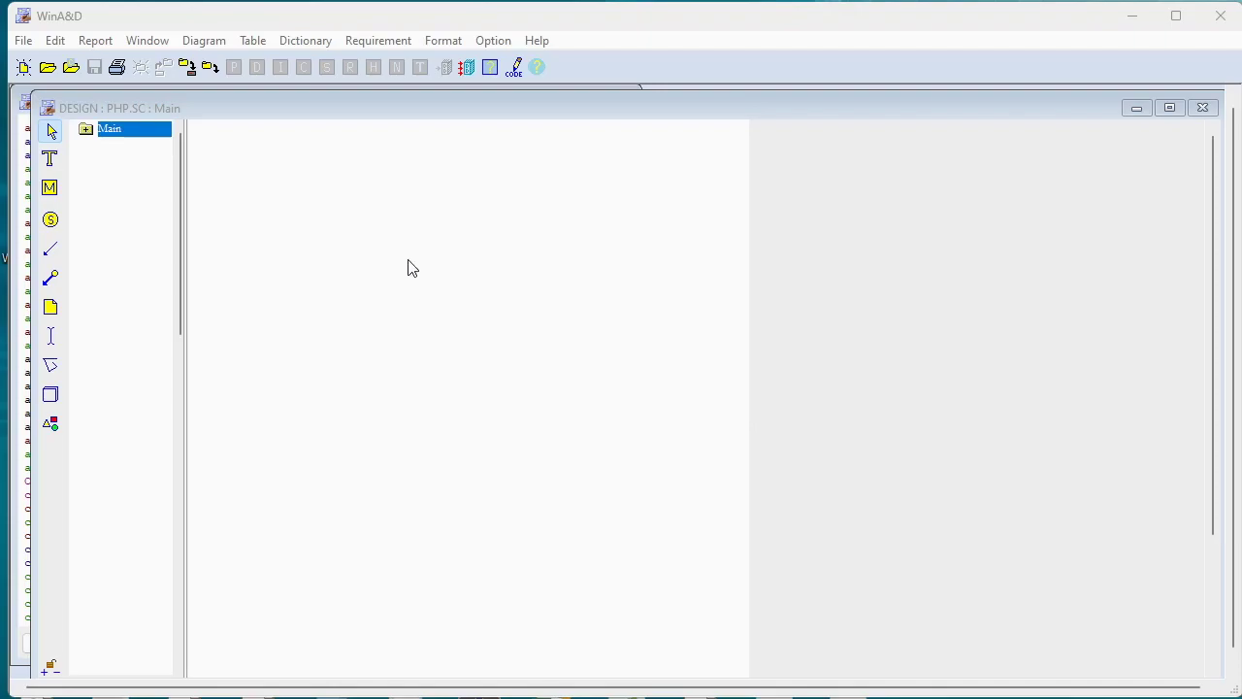
On the structure chart, import a child list from disk with prompting for root module names.
left_click(382, 108)
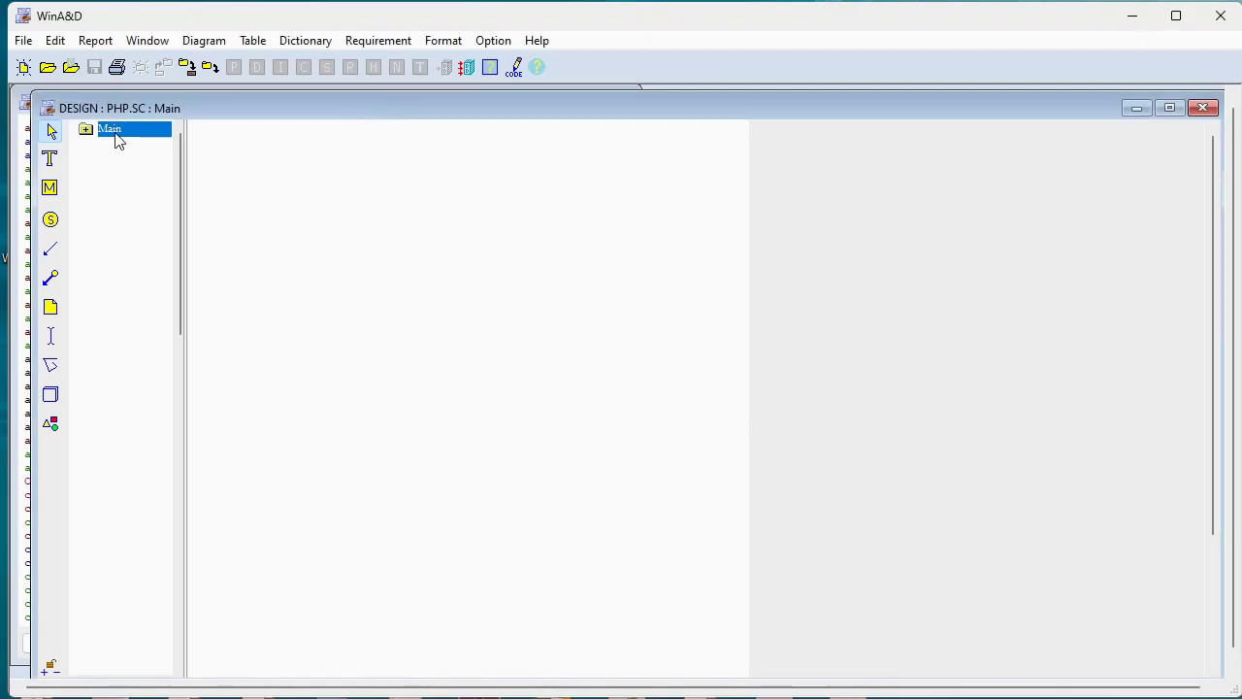
left_click(96, 41)
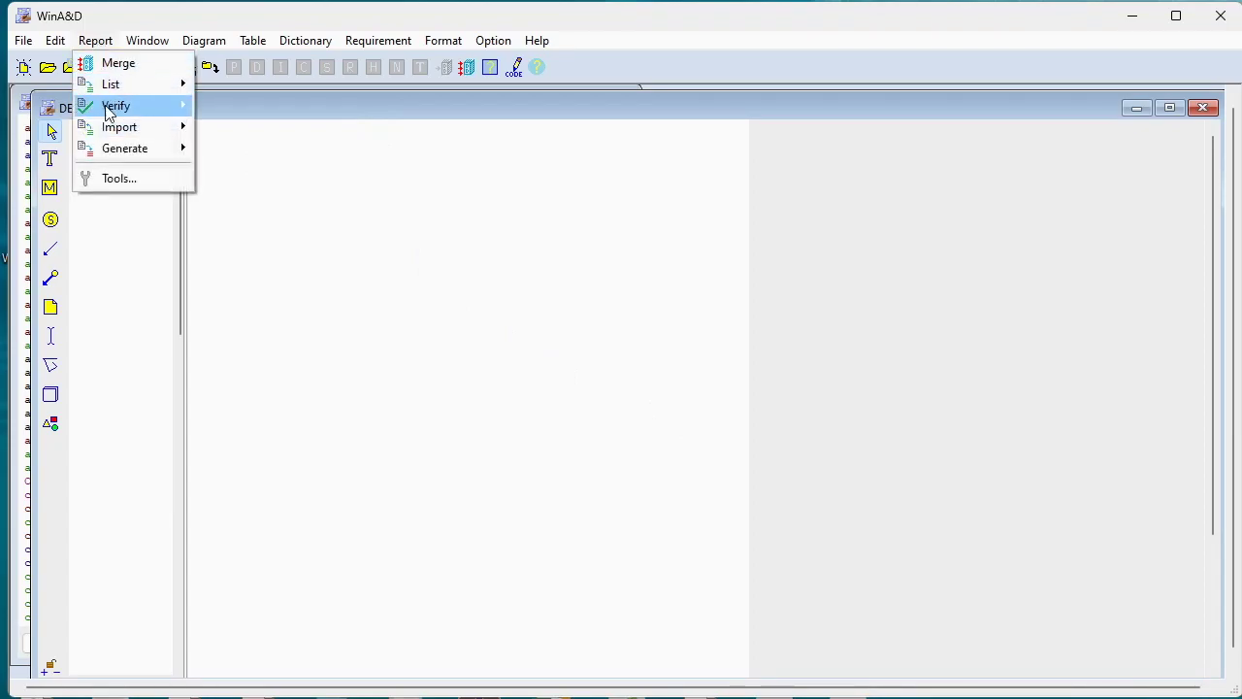
mouse_move(109, 135)
left_click(246, 126)
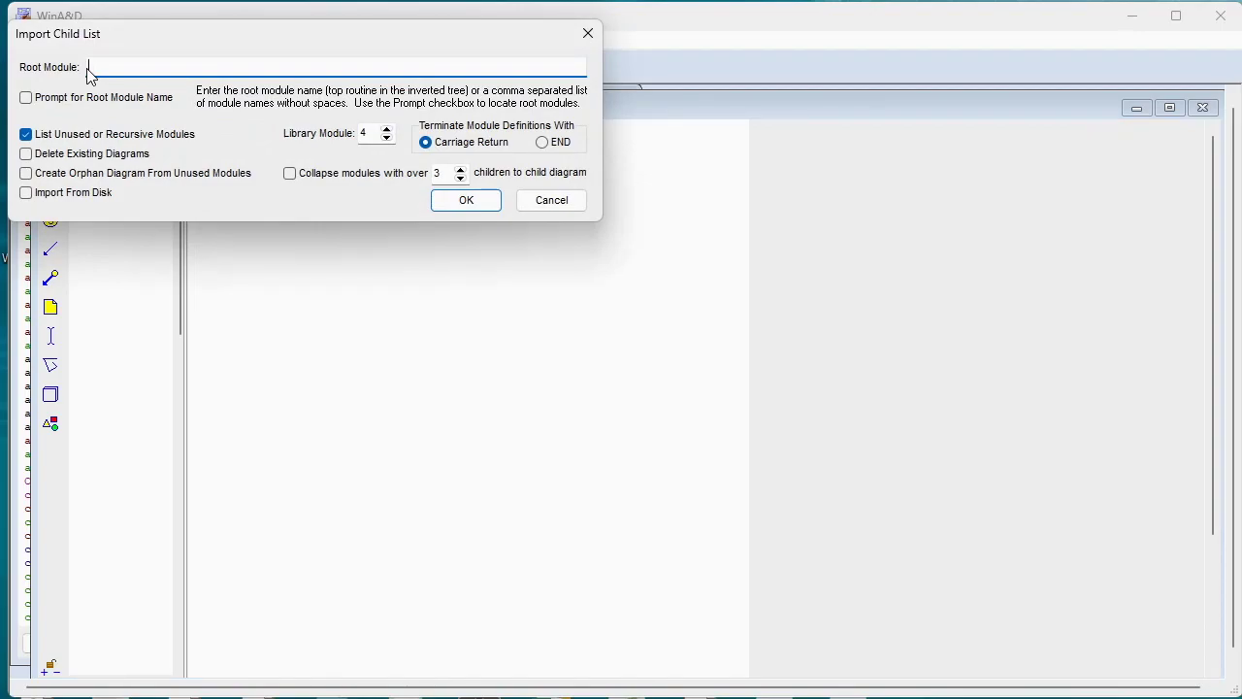
left_click(28, 98)
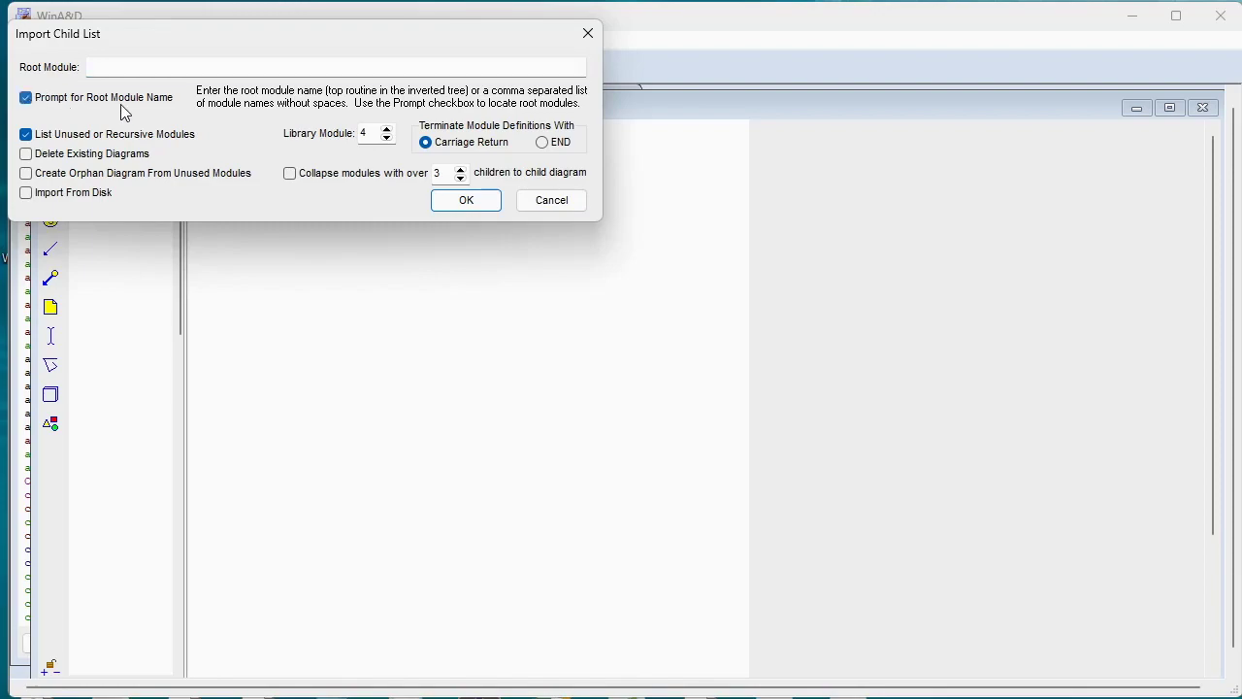
left_click(26, 193)
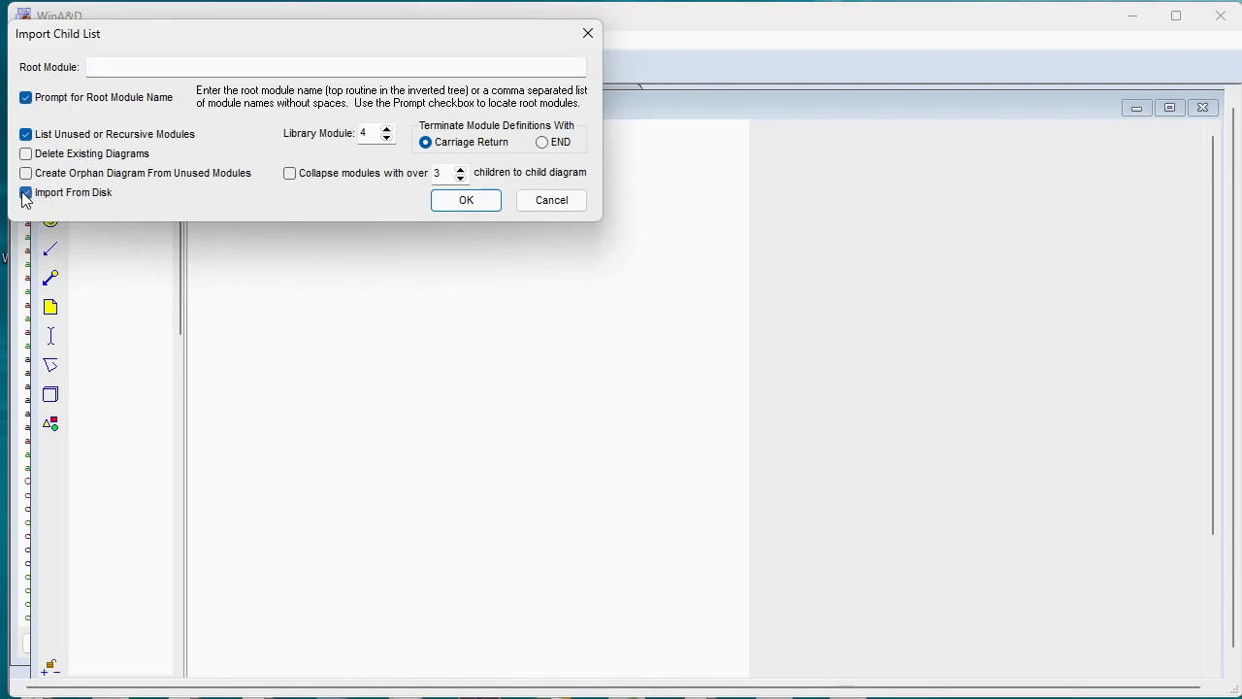
left_click(464, 200)
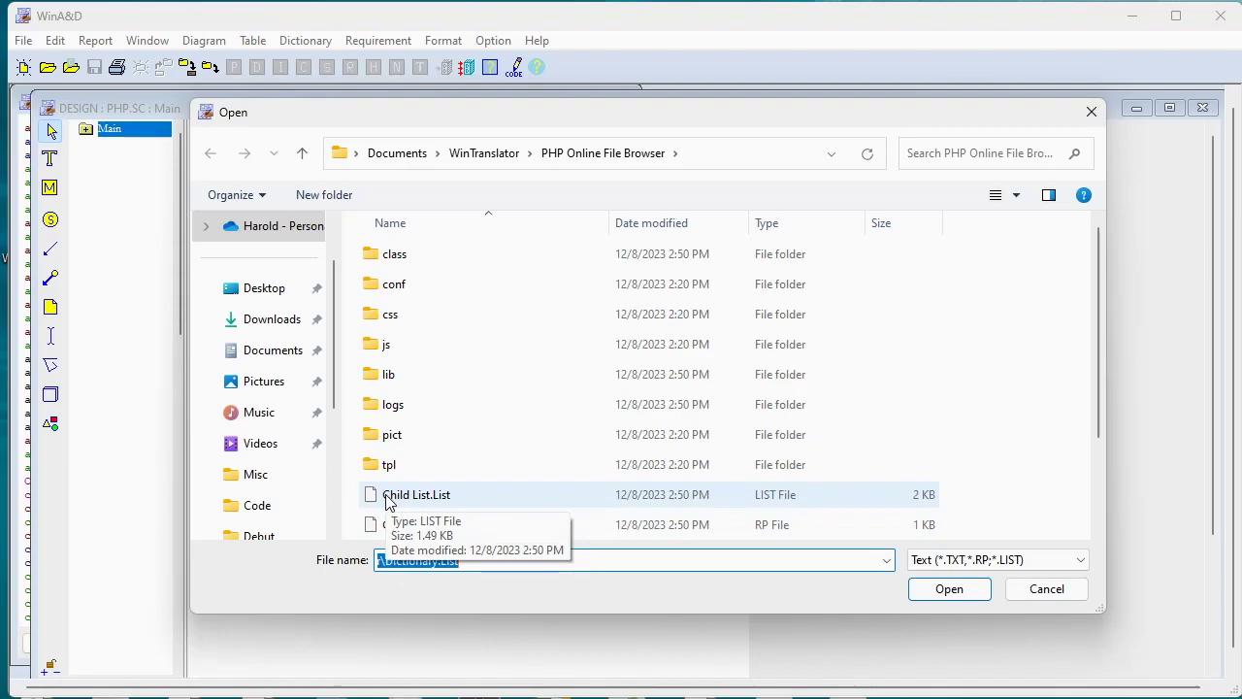
Open Child List.List from the PHP Online File Browser folder so its root modules are listed.
double_click(388, 500)
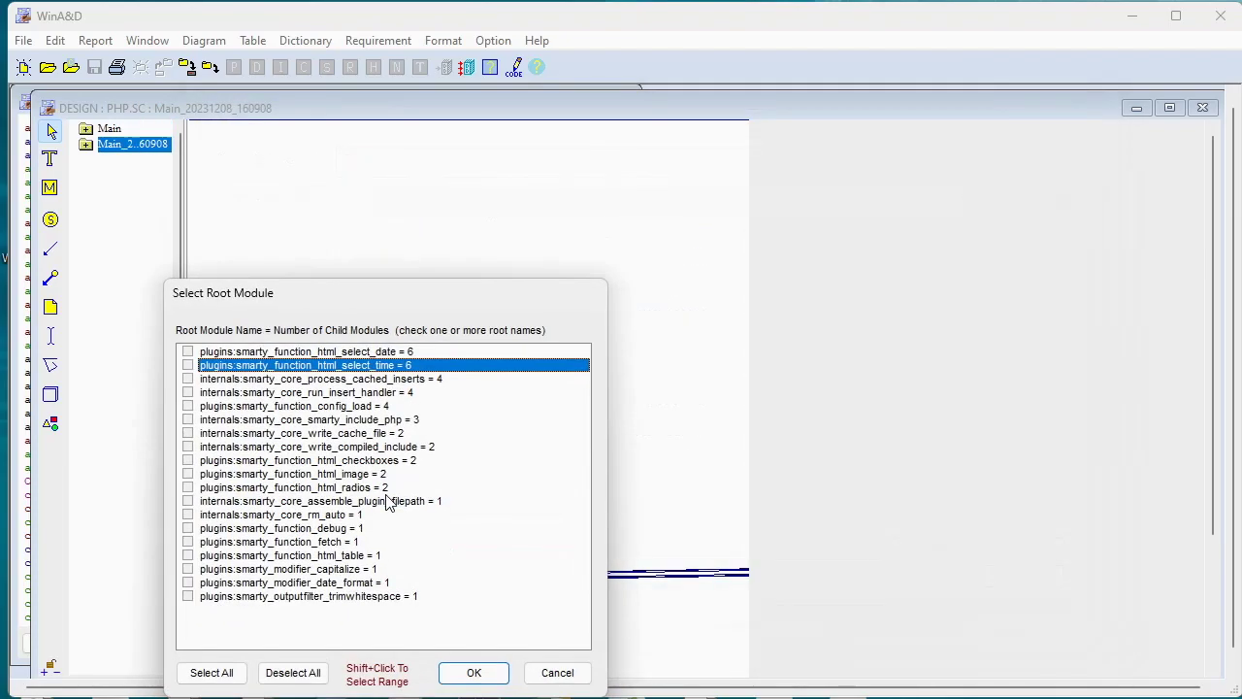
Select all root modules to generate their structure charts, then close the unused-module report without saving.
left_click_drag(350, 302, 690, 230)
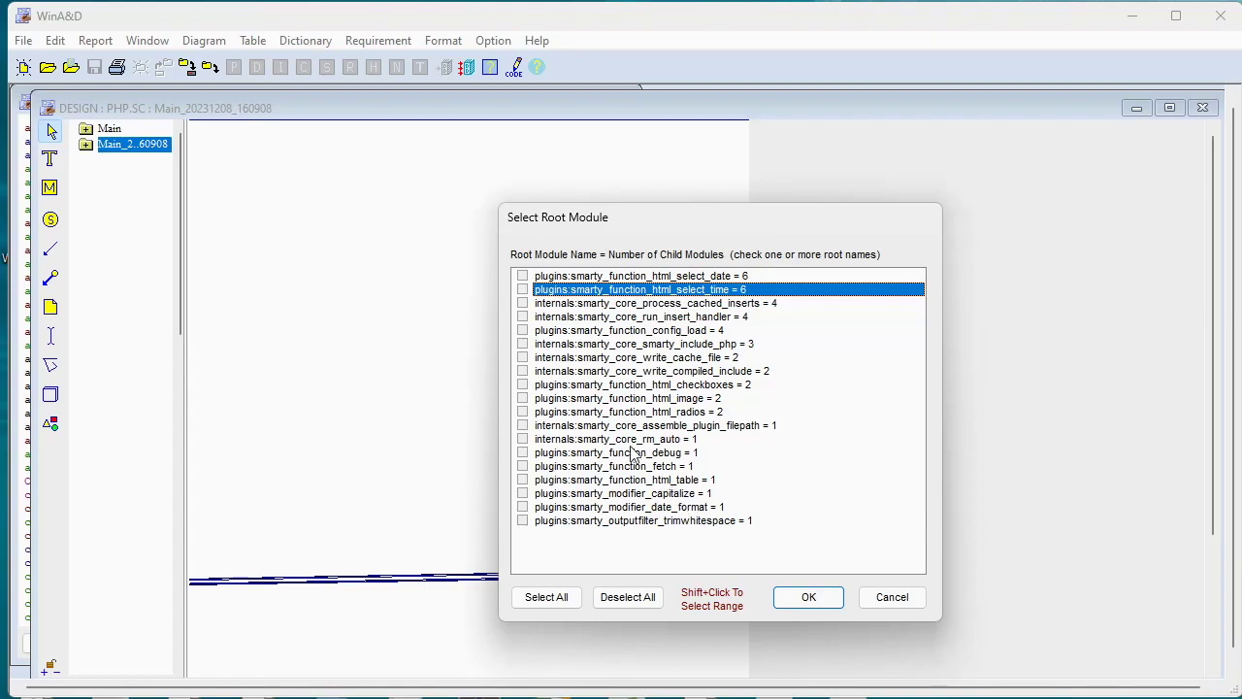
left_click(546, 596)
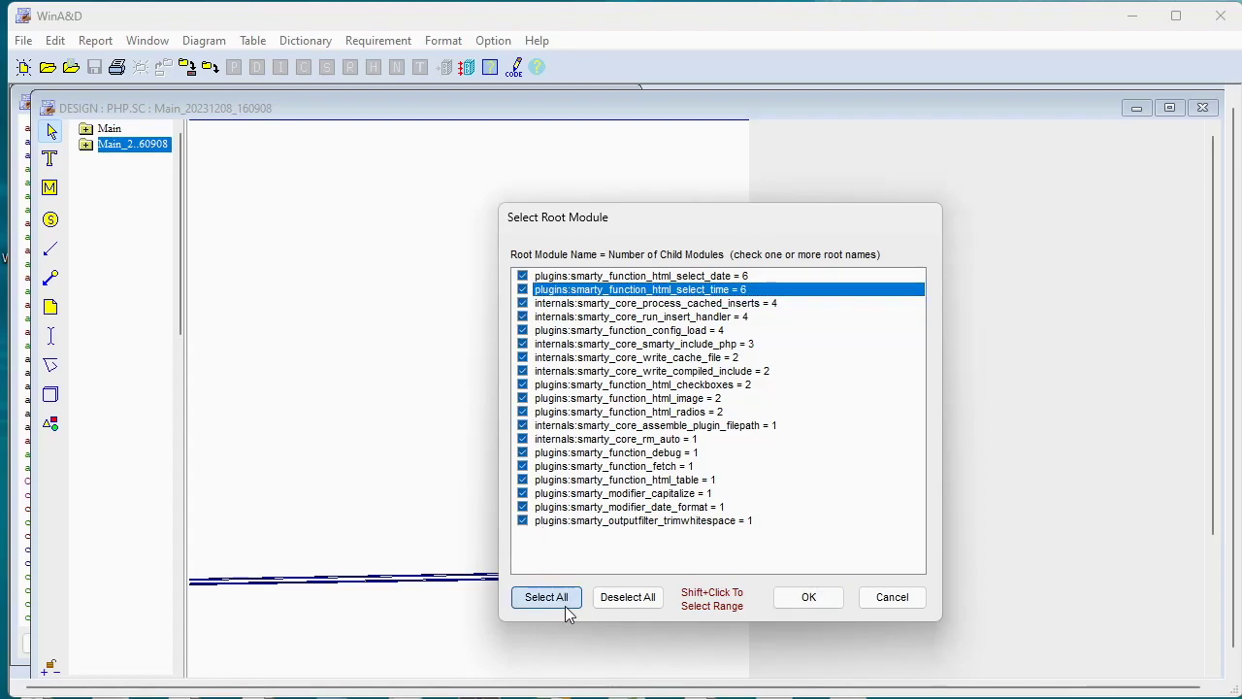
left_click(811, 599)
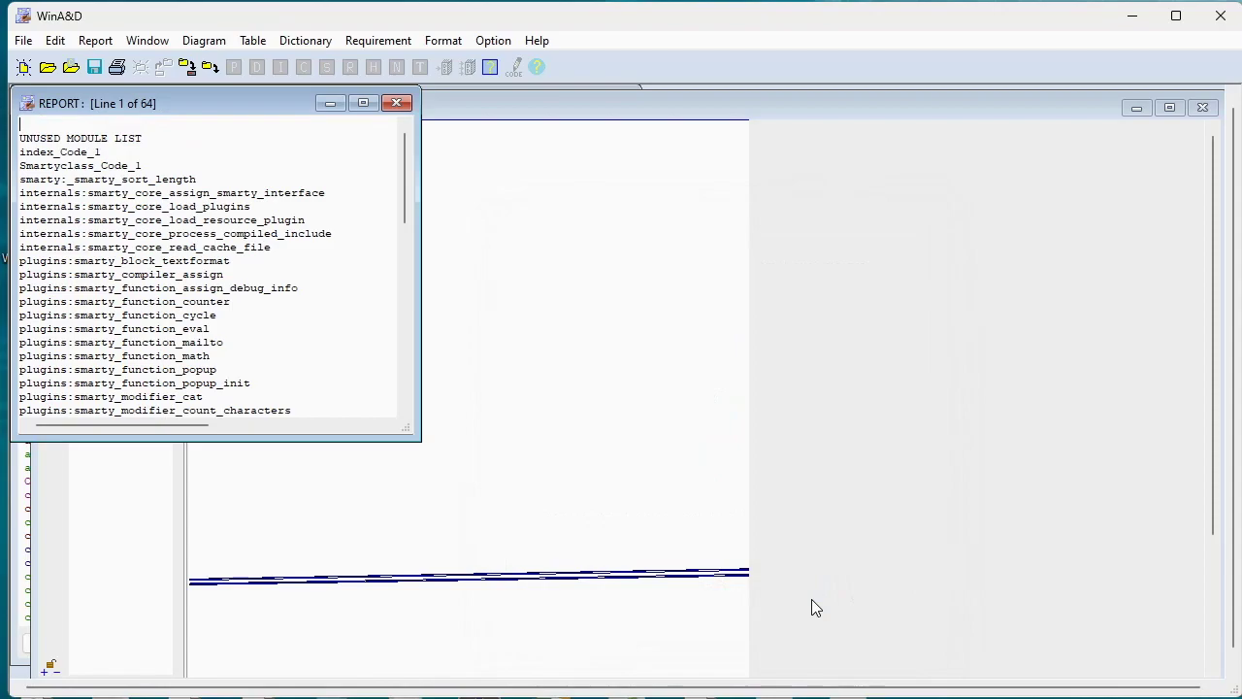
left_click(396, 101)
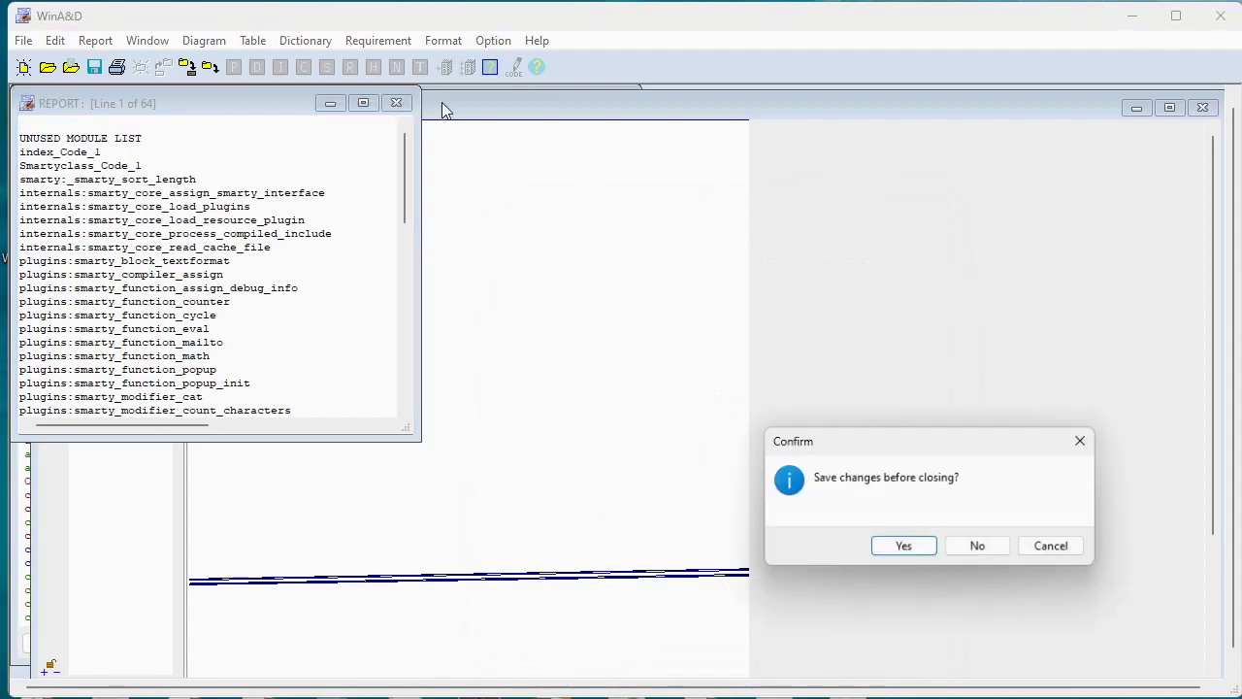
left_click(982, 548)
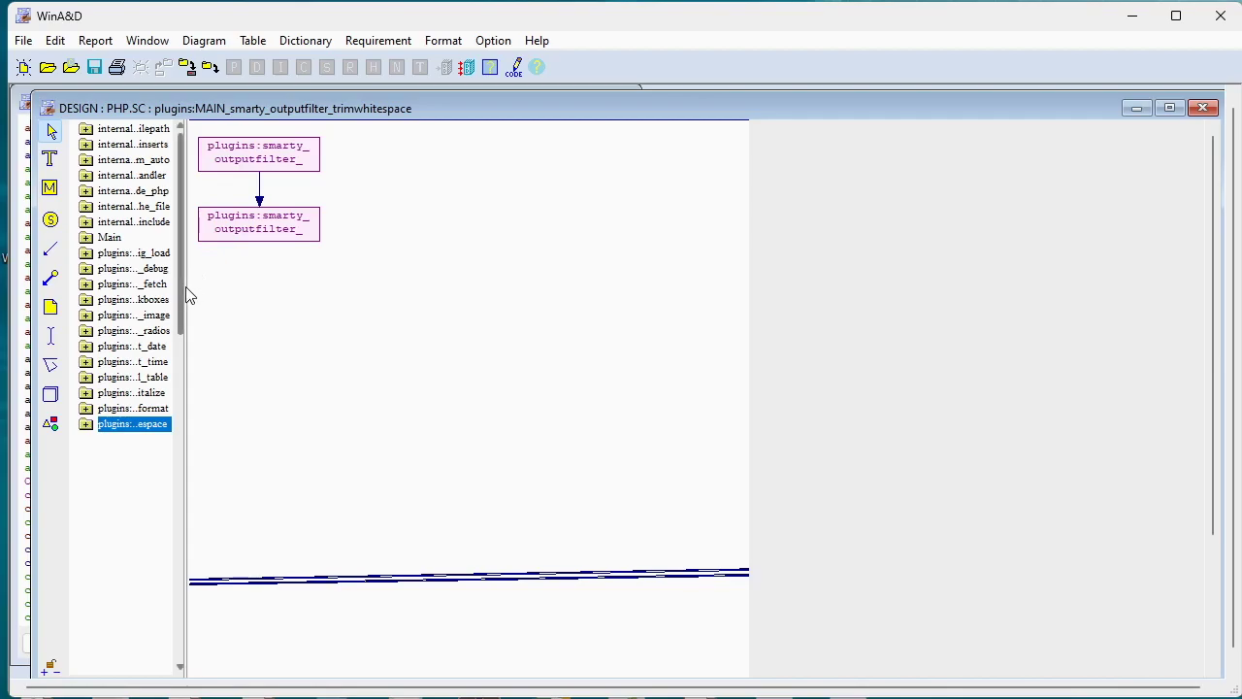
Widen the tree pane, view assemble_plugin_filepath and process_cached_inserts, and centre the top box over its children.
left_click_drag(188, 300, 258, 305)
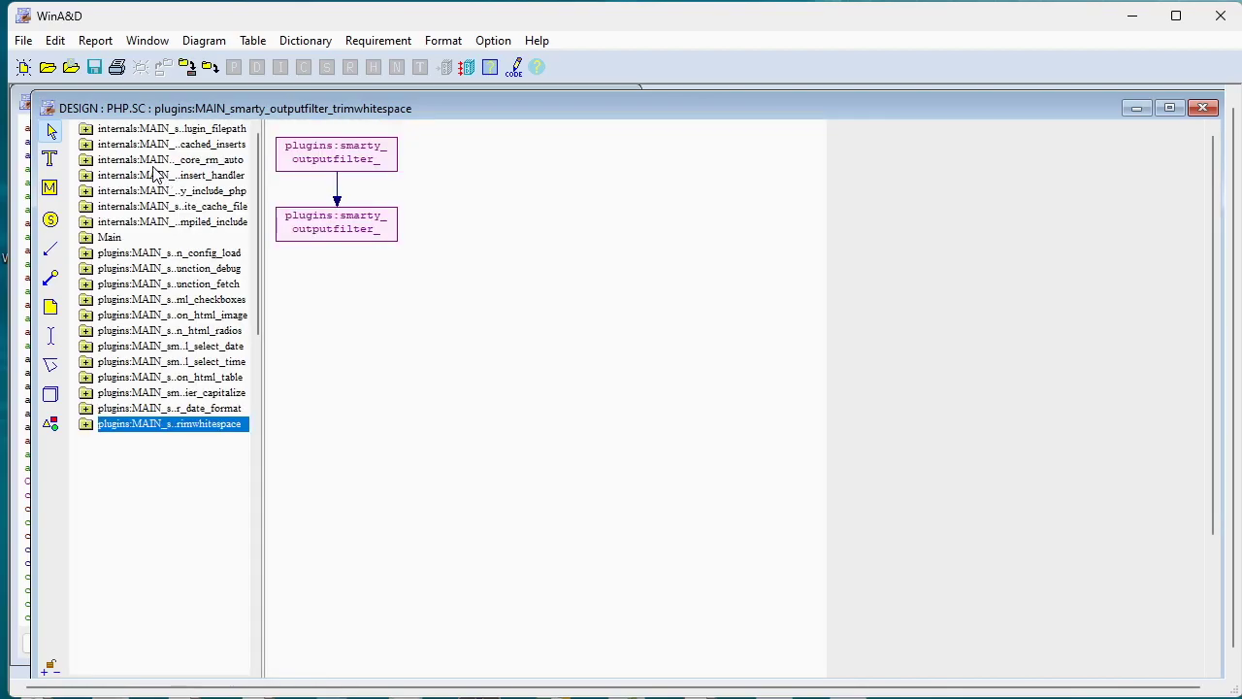
left_click(142, 130)
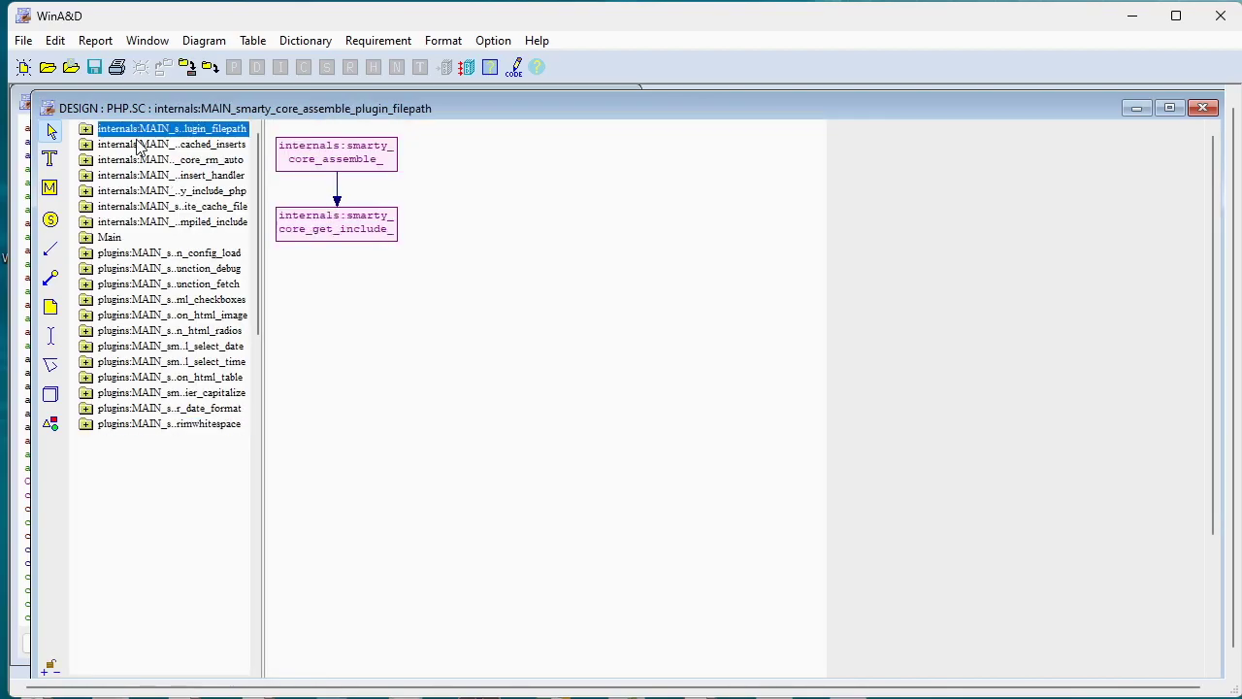
left_click(140, 147)
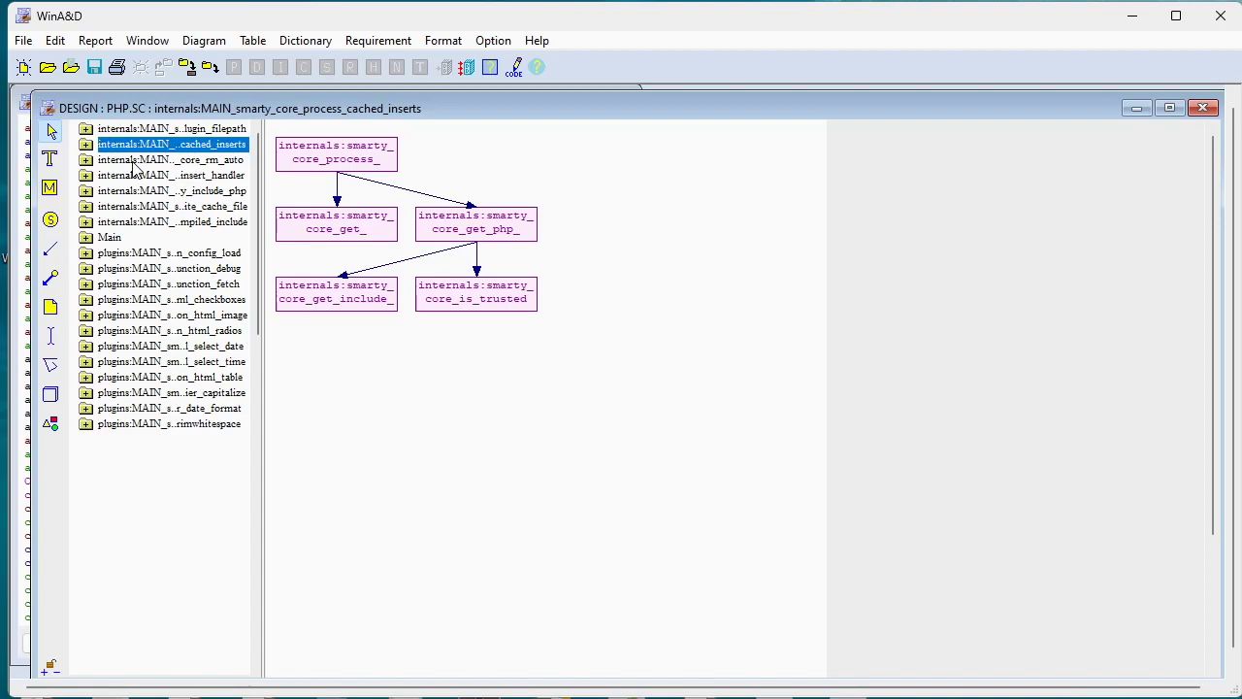
left_click_drag(352, 153, 478, 168)
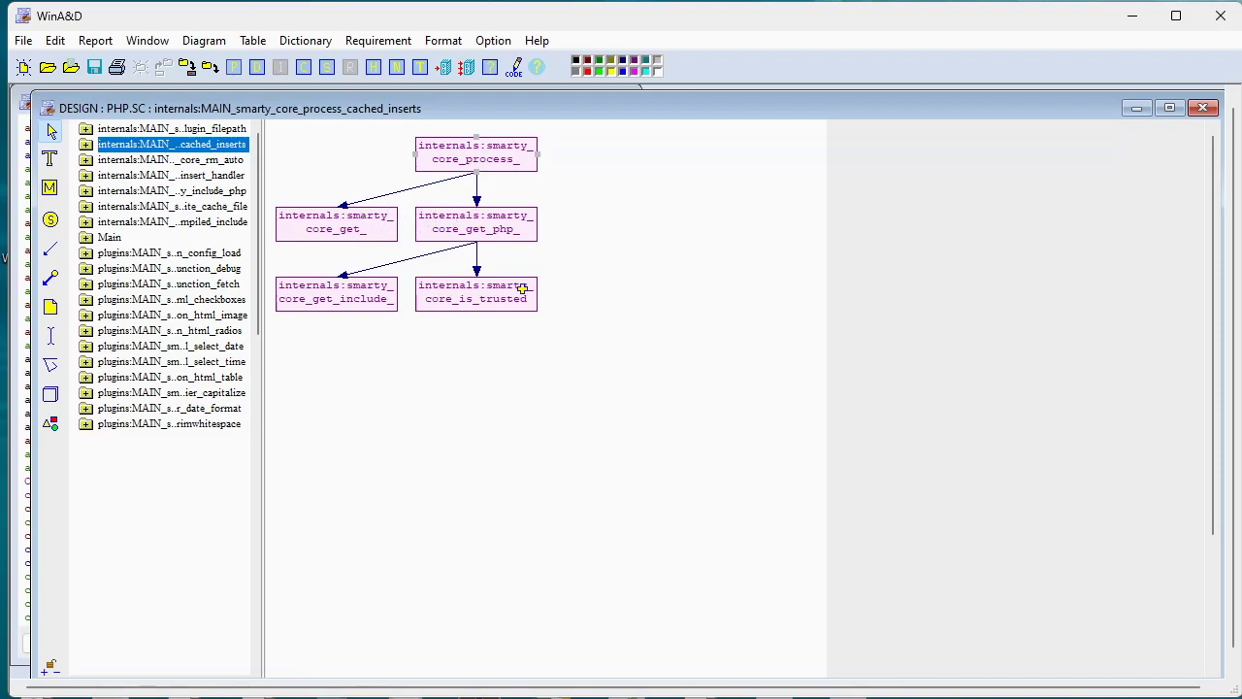
Review the core_rm_auto through html_radios structure charts and select the top html_radios box.
left_click(182, 161)
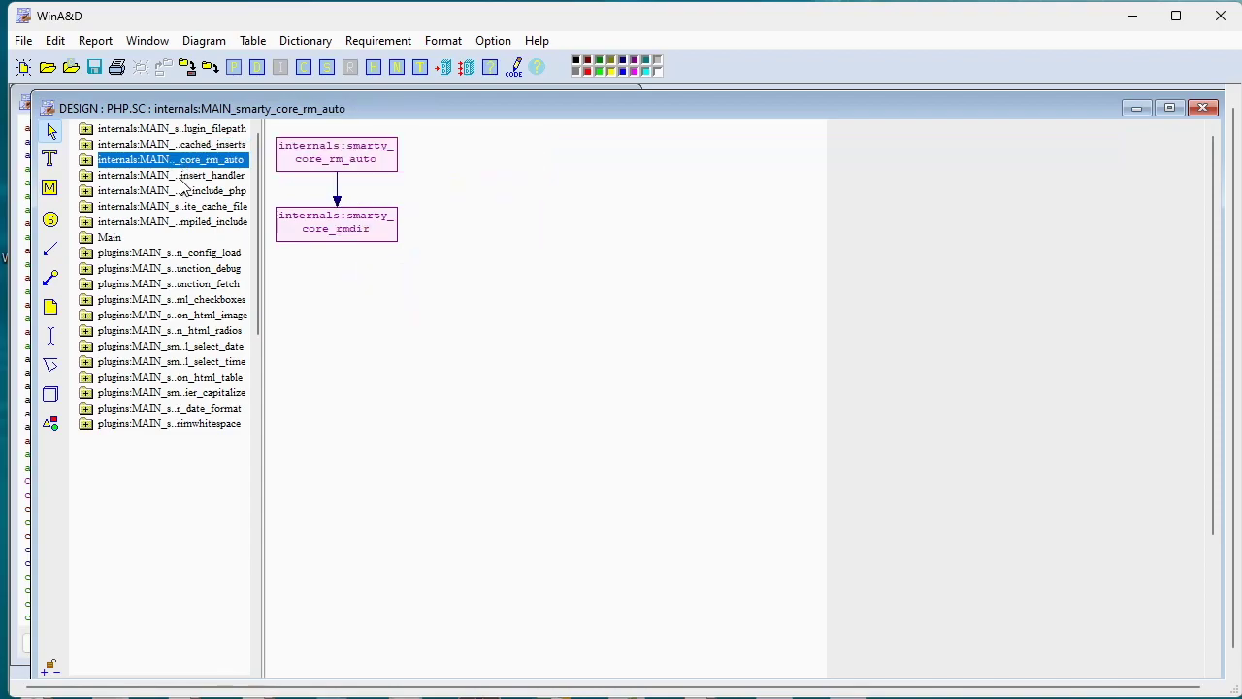
left_click(179, 177)
left_click(175, 192)
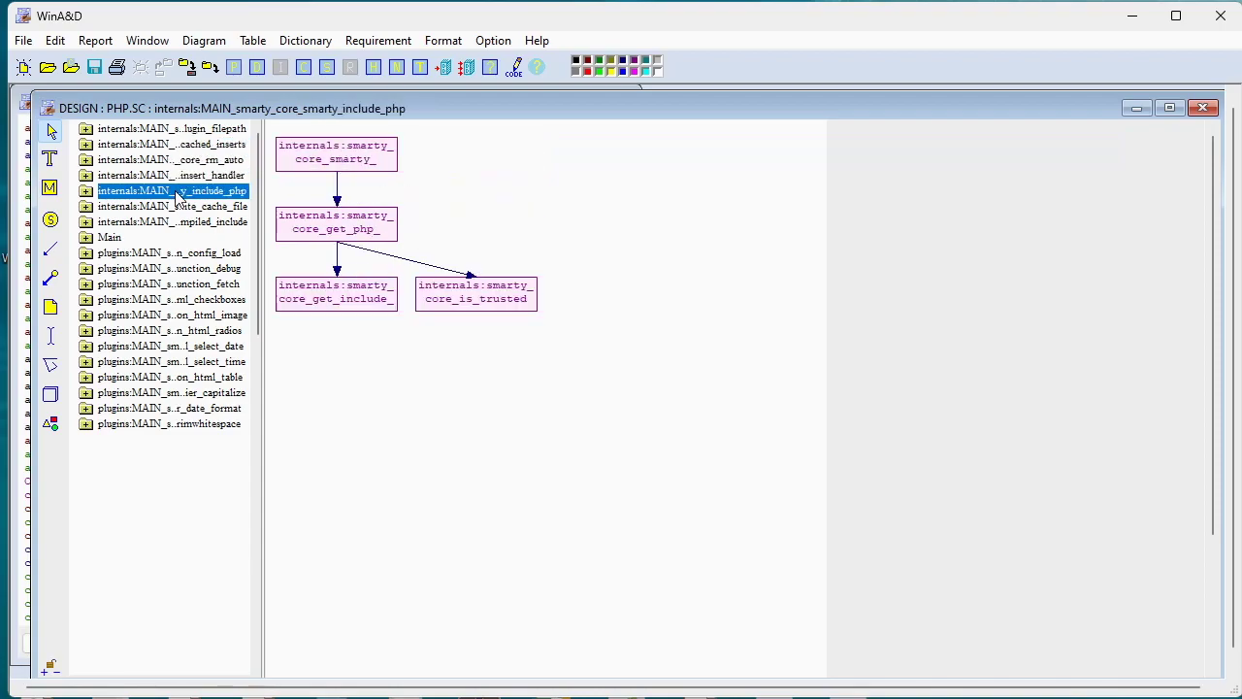
left_click(176, 208)
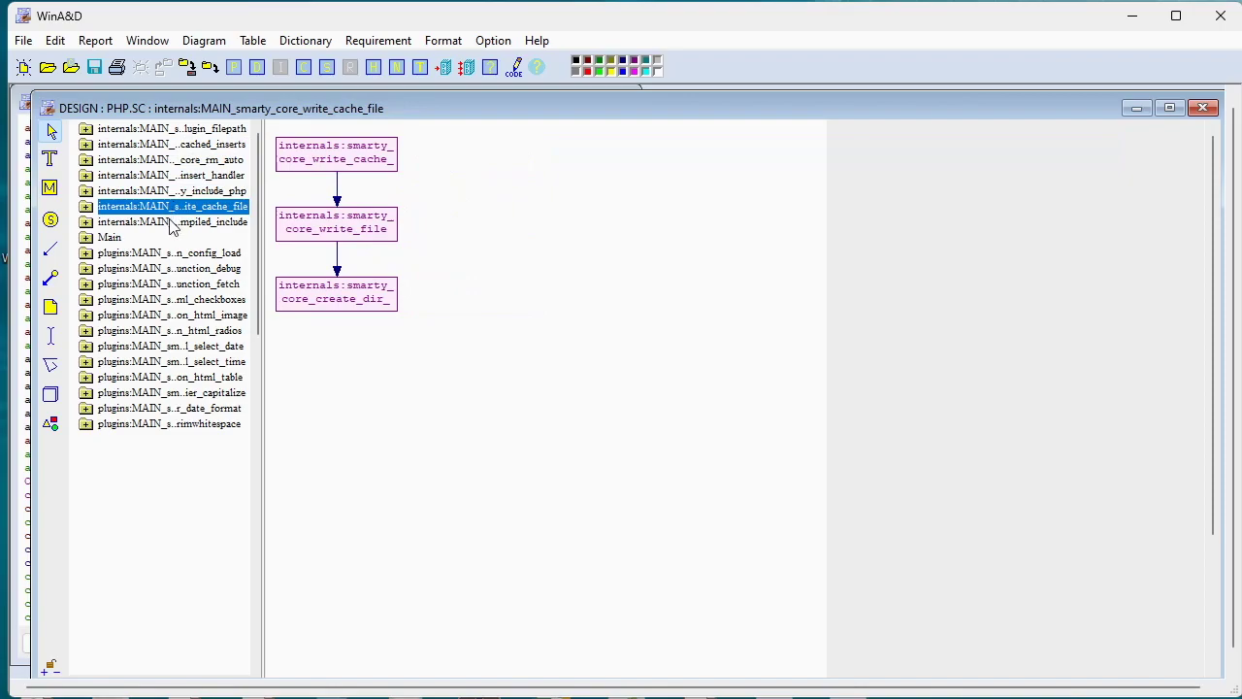
left_click(173, 223)
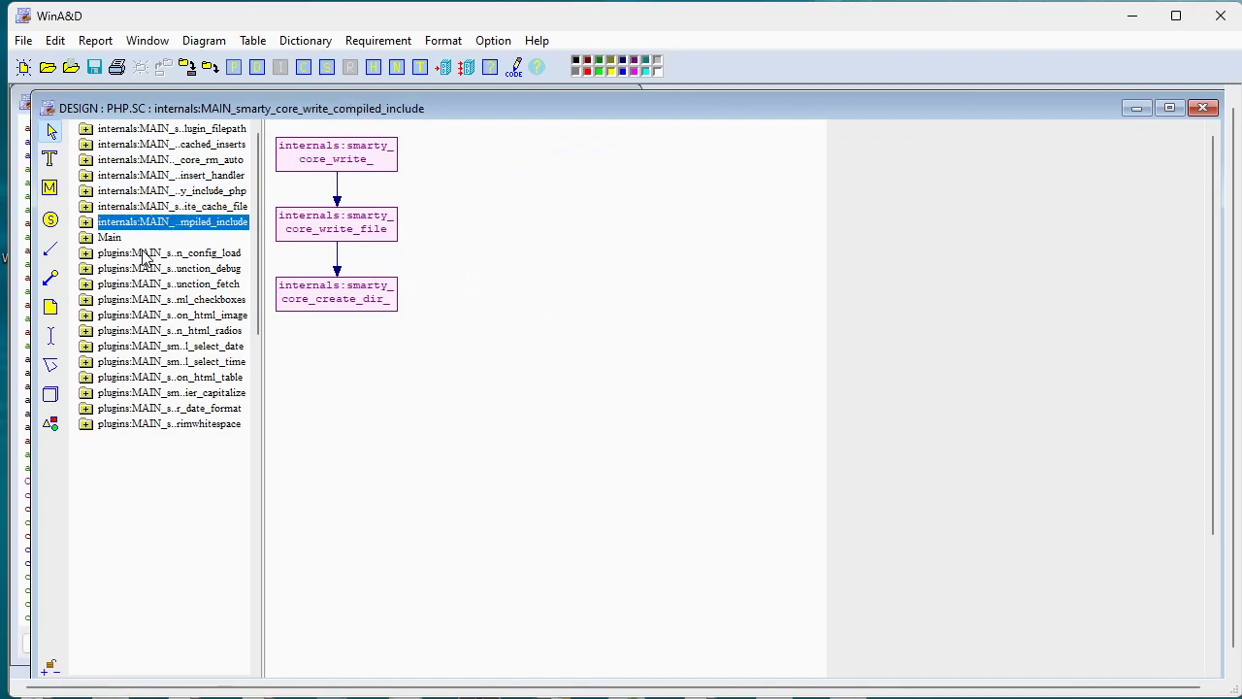
left_click(143, 254)
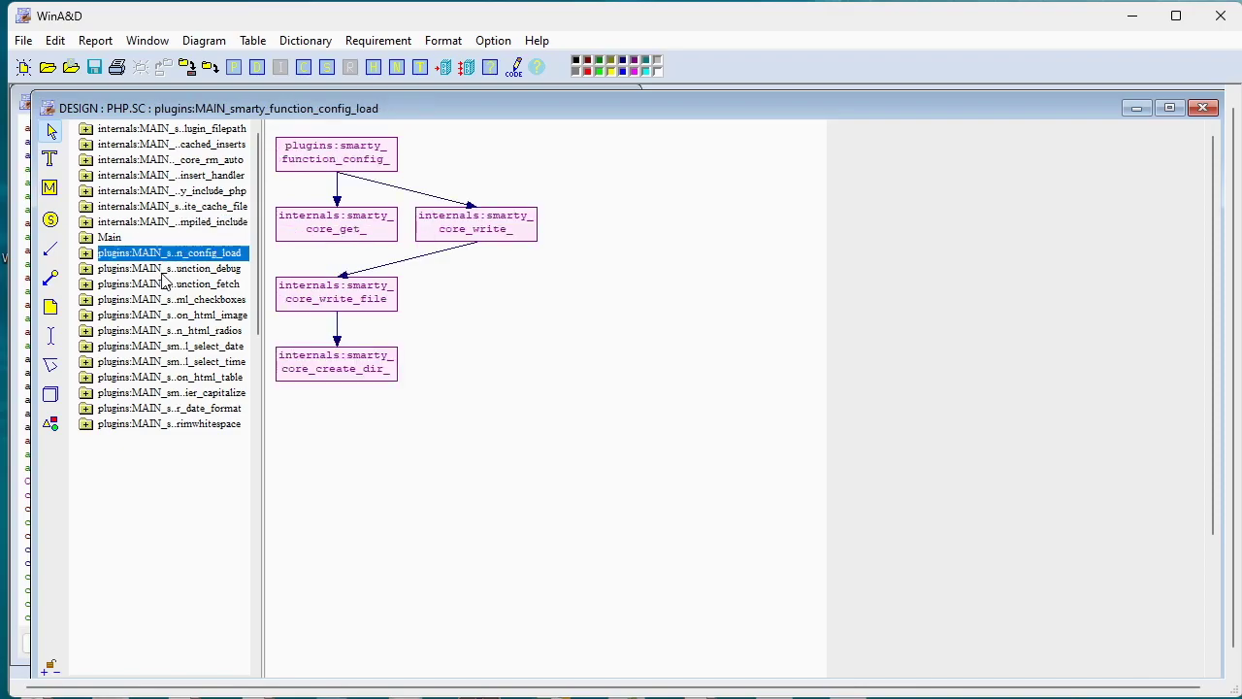
left_click(162, 272)
left_click(163, 286)
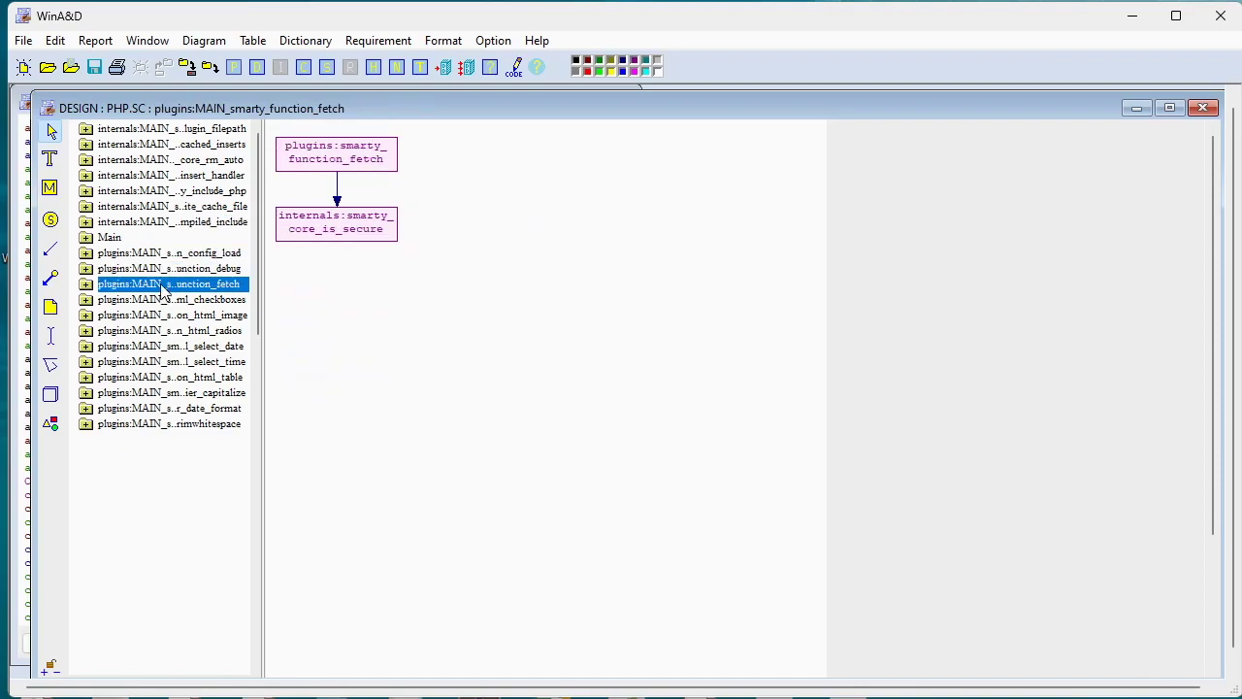
left_click(165, 301)
left_click(167, 316)
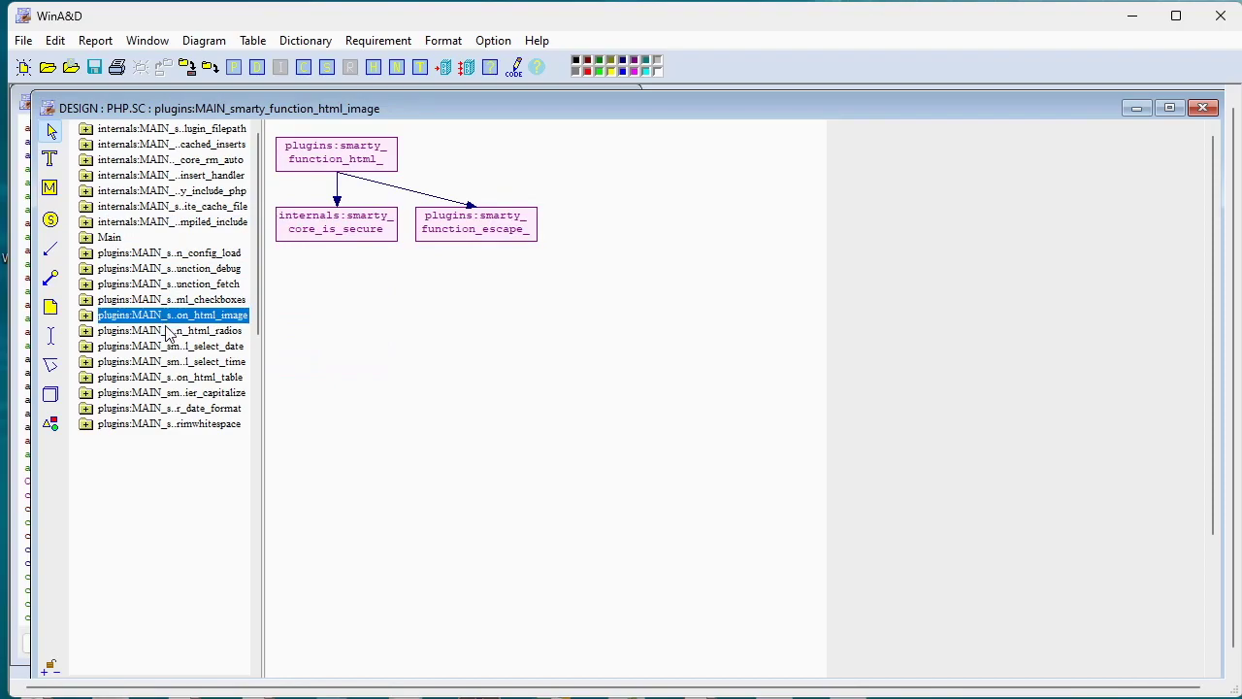
left_click(169, 332)
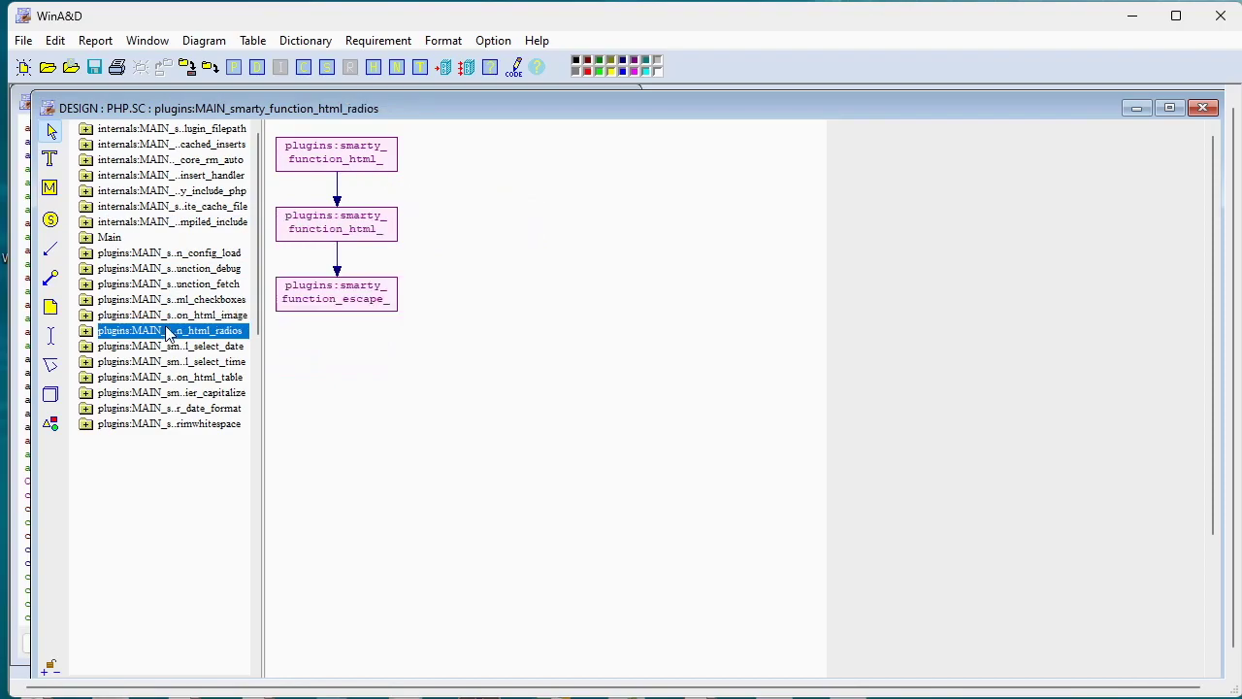
left_click(363, 158)
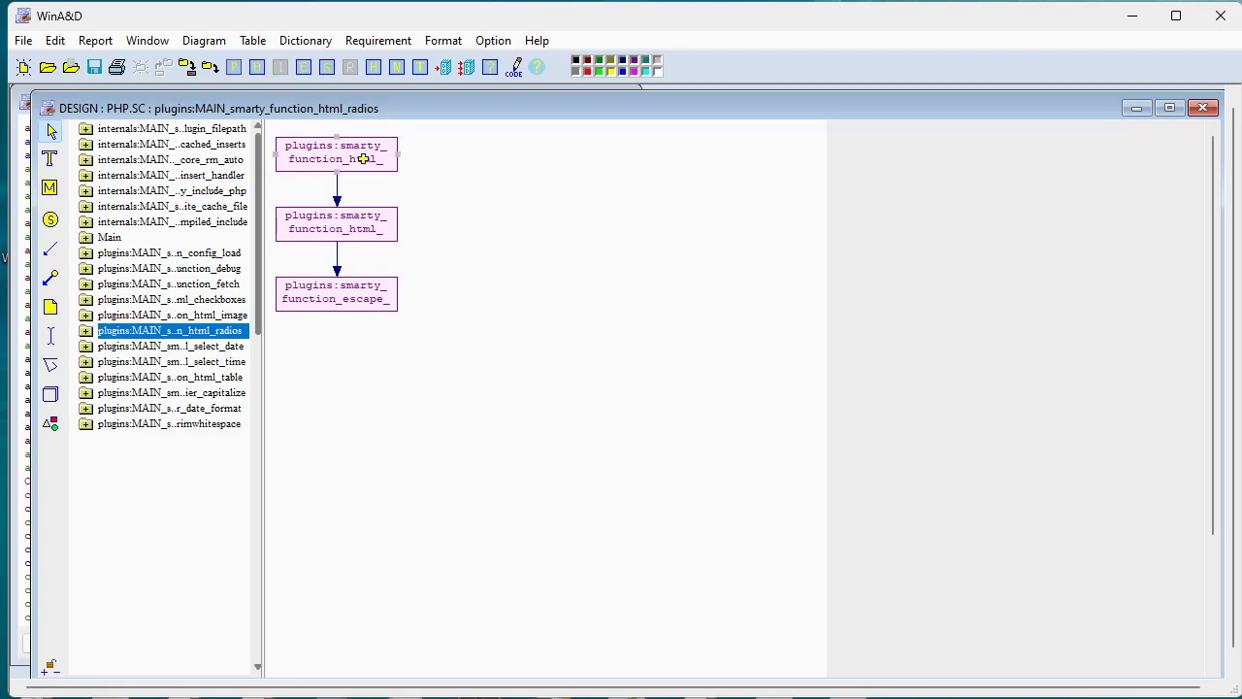
Open the linked function.html_radios.php source in a browse window, resize it, and scroll through the code.
left_click(304, 68)
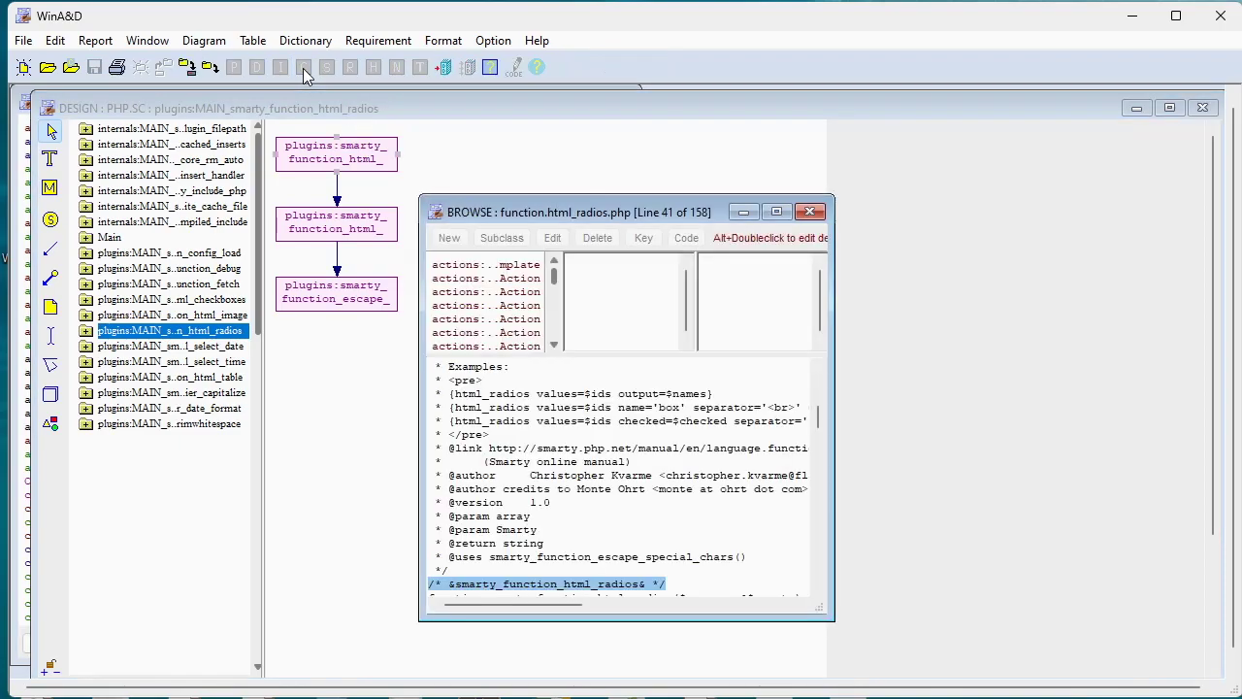
left_click_drag(654, 212, 453, 119)
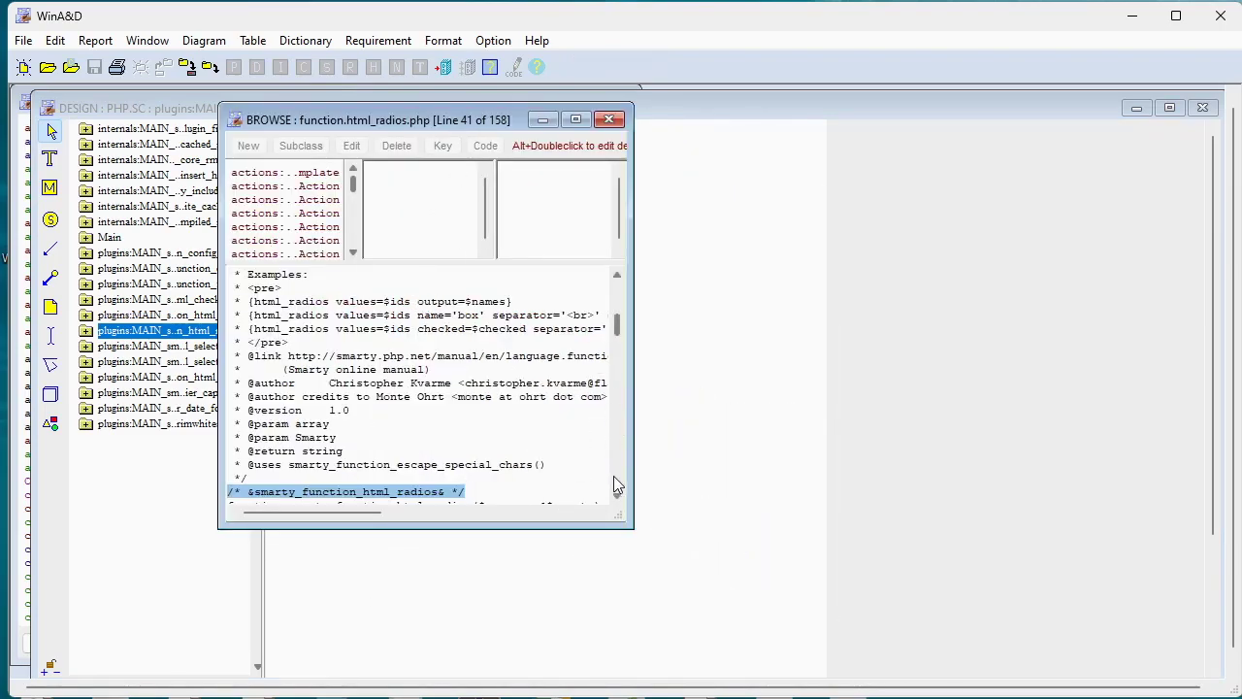
left_click_drag(620, 517, 840, 586)
scroll(660, 495, "down", 1)
scroll(660, 495, "down", 4)
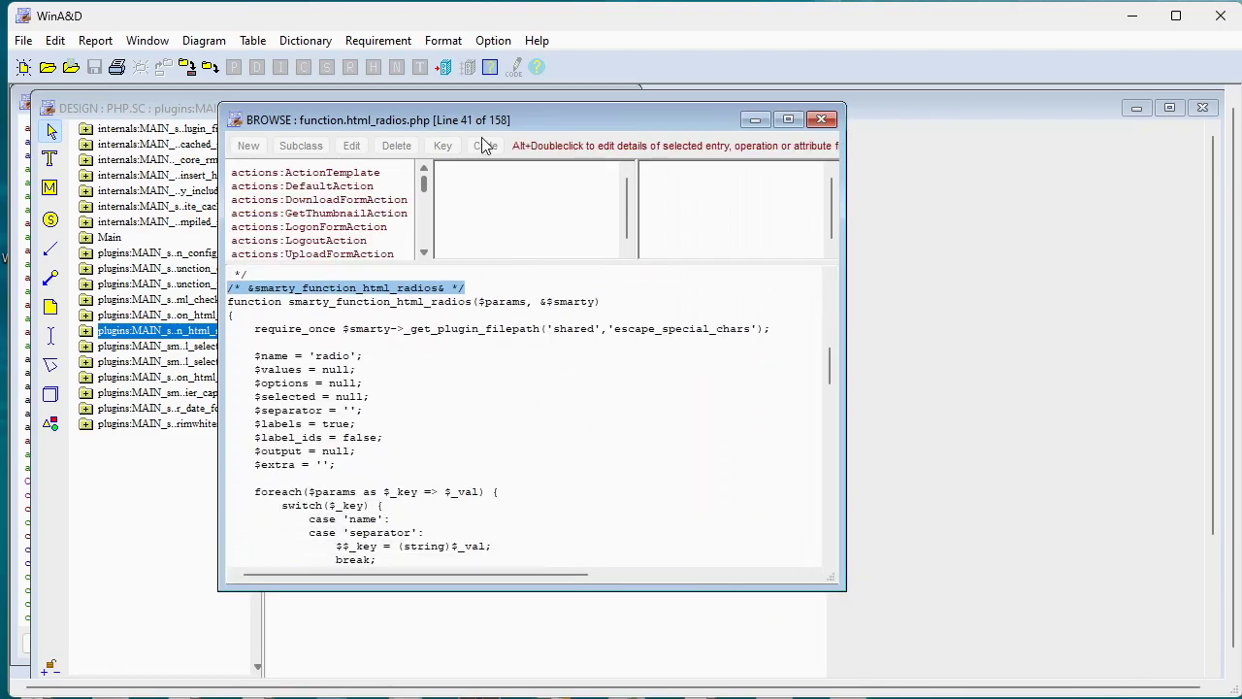
Move the source window aside, return to the html_radios chart, and open its dictionary entry.
left_click_drag(551, 116, 909, 182)
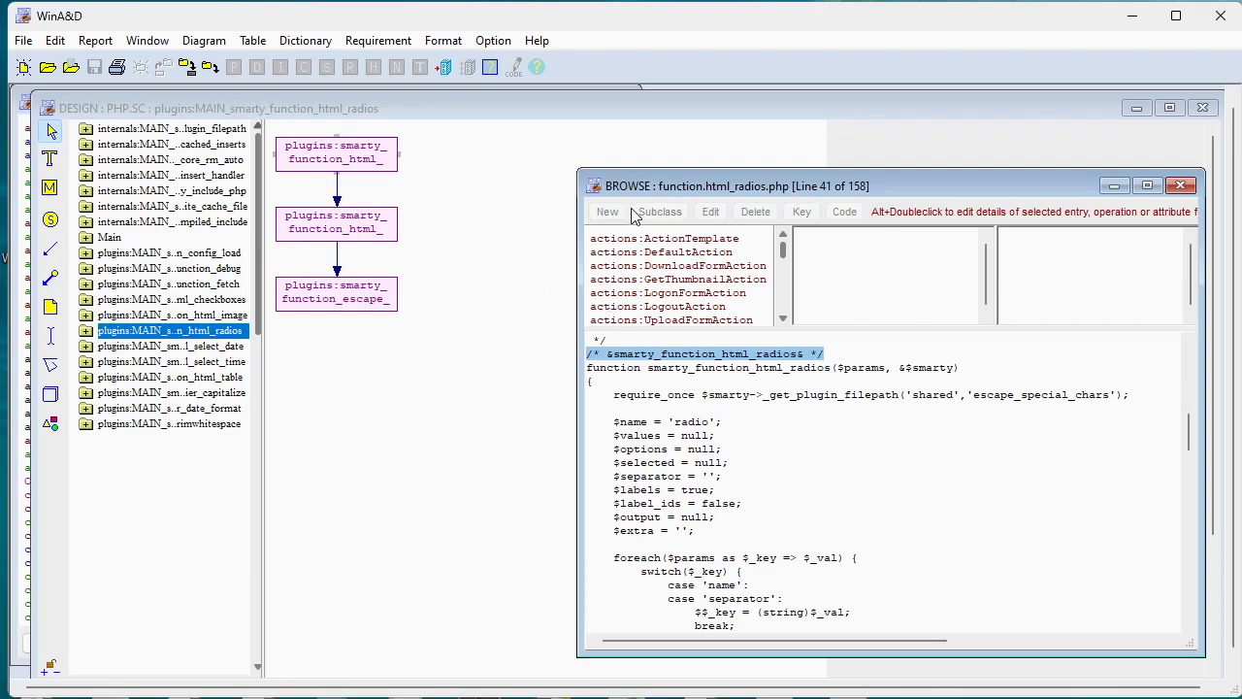
left_click(365, 159)
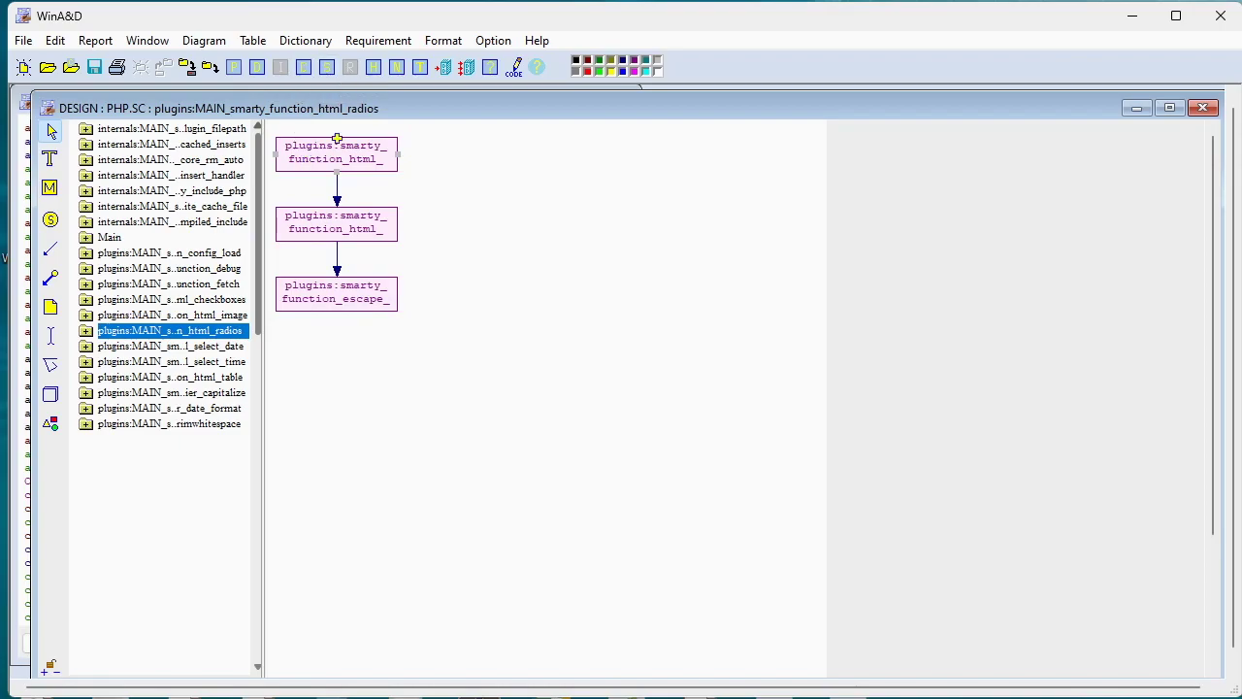
left_click(447, 70)
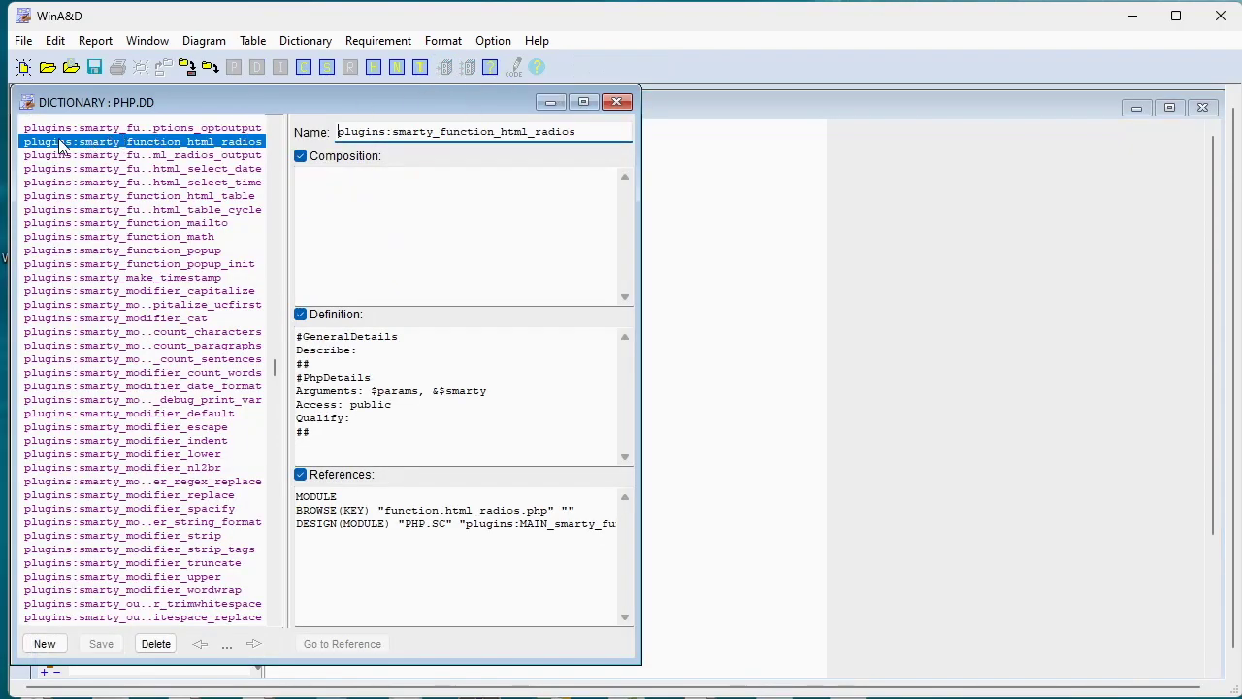